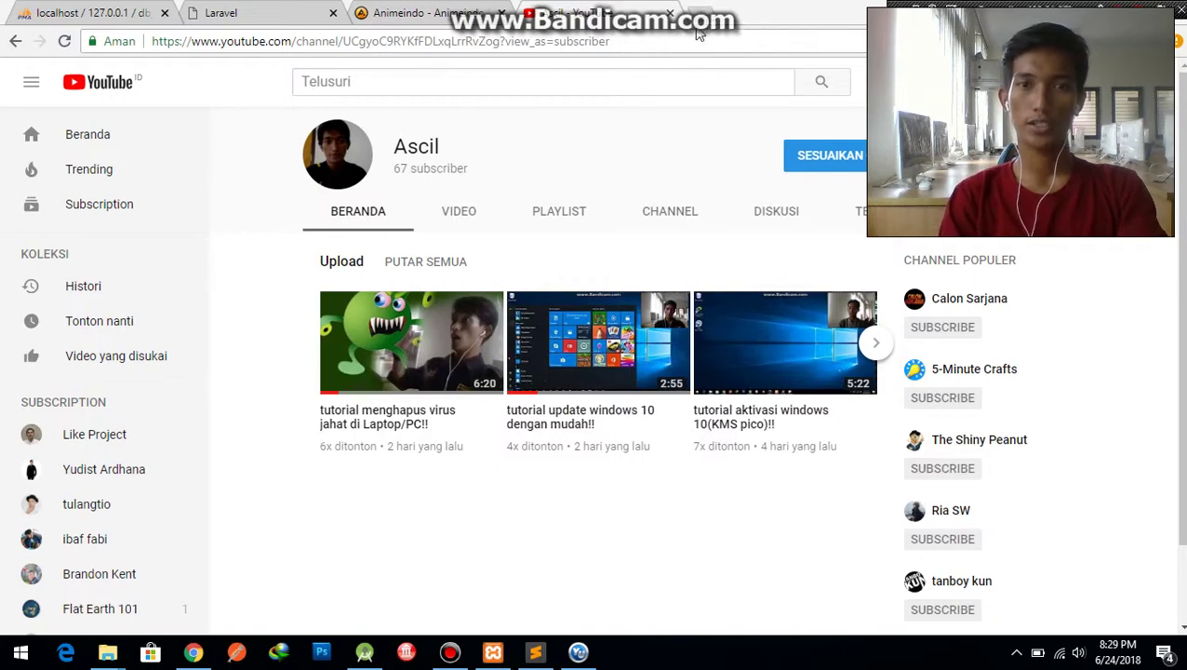
# - Load unity3d.com in a new browser tab and go to its Products page
pyautogui.click(703, 17)
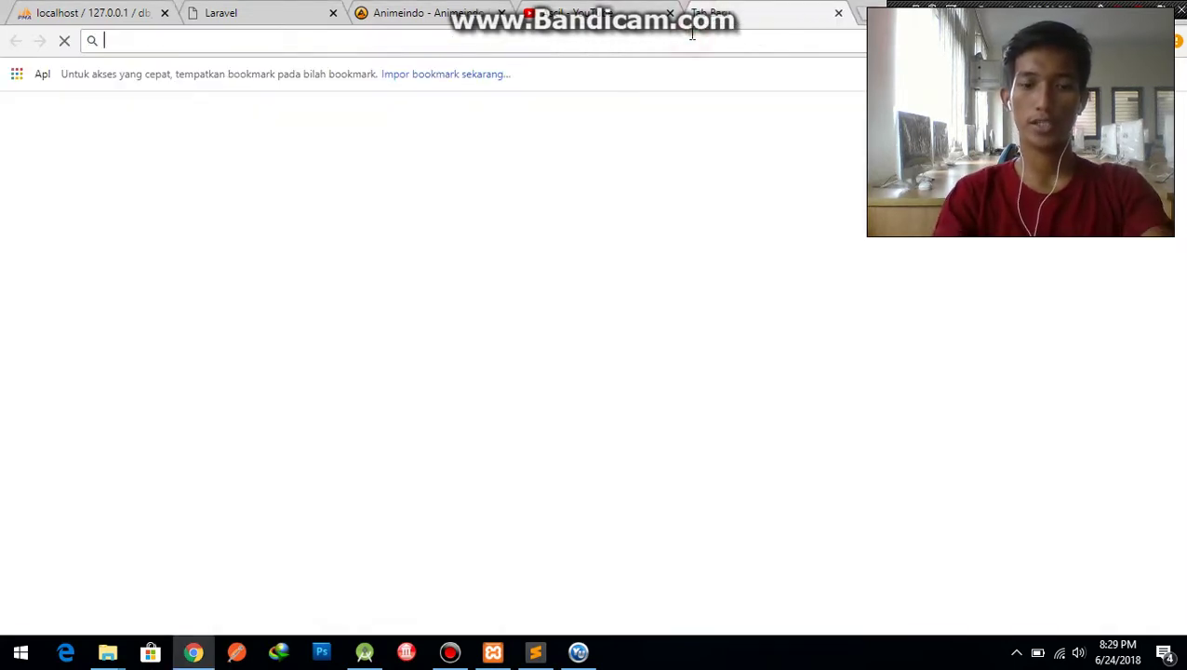
pyautogui.write('unity3d.com')
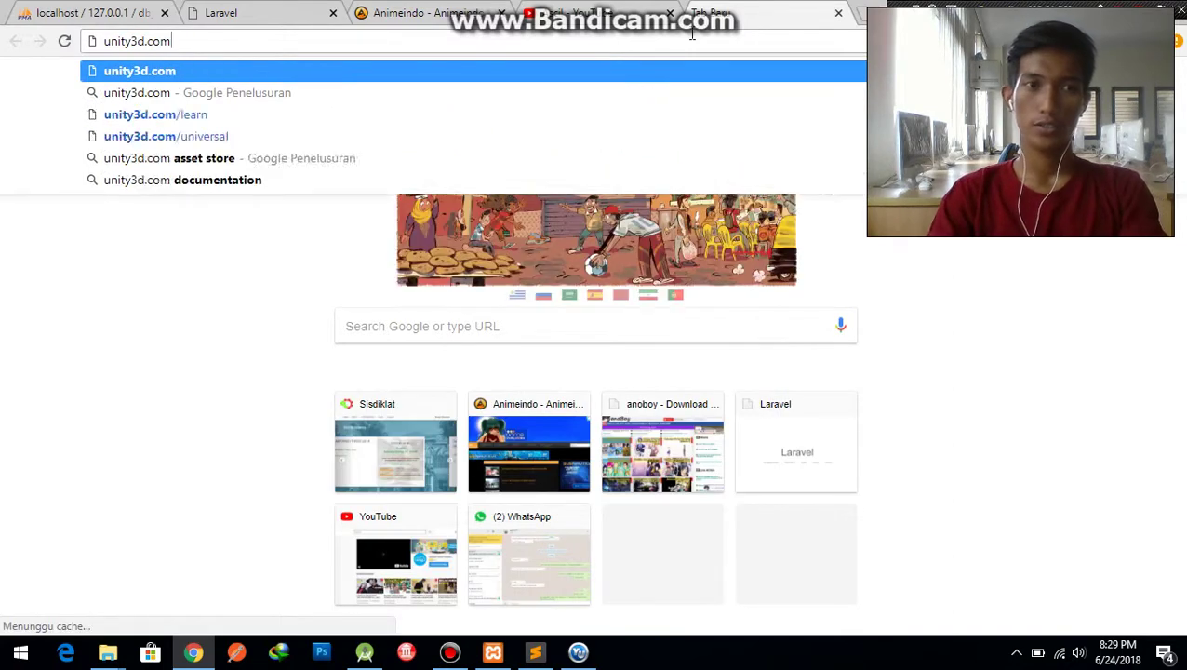
pyautogui.press('Return')
pyautogui.click(711, 40)
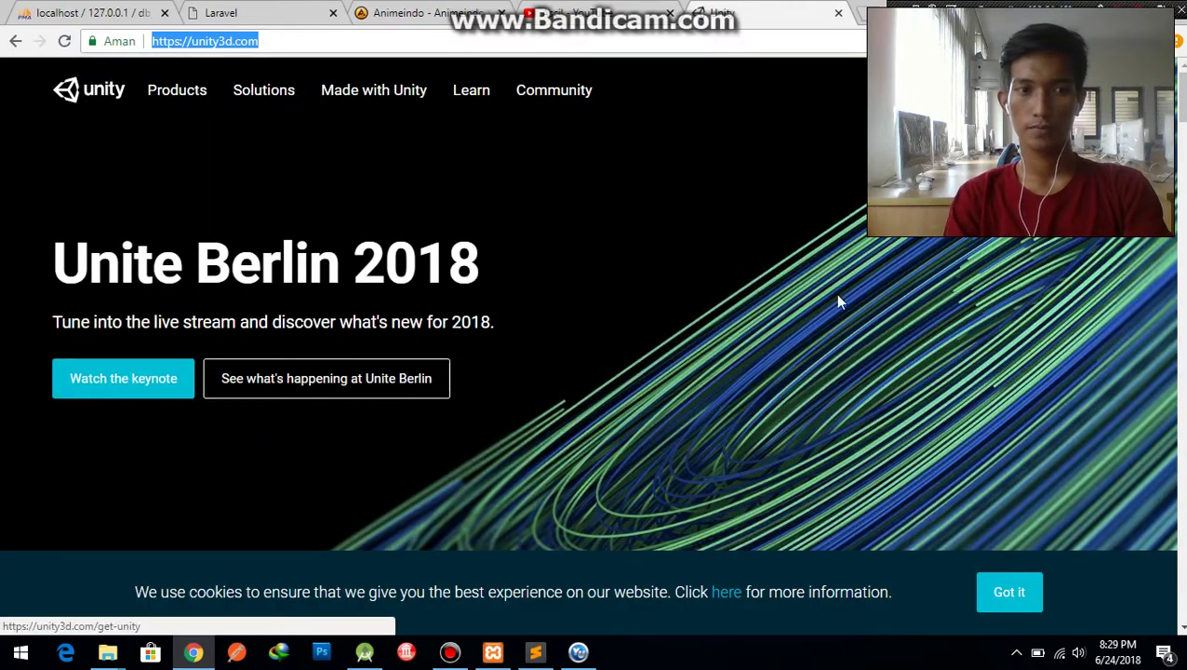
pyautogui.scroll(-2, 834, 326)
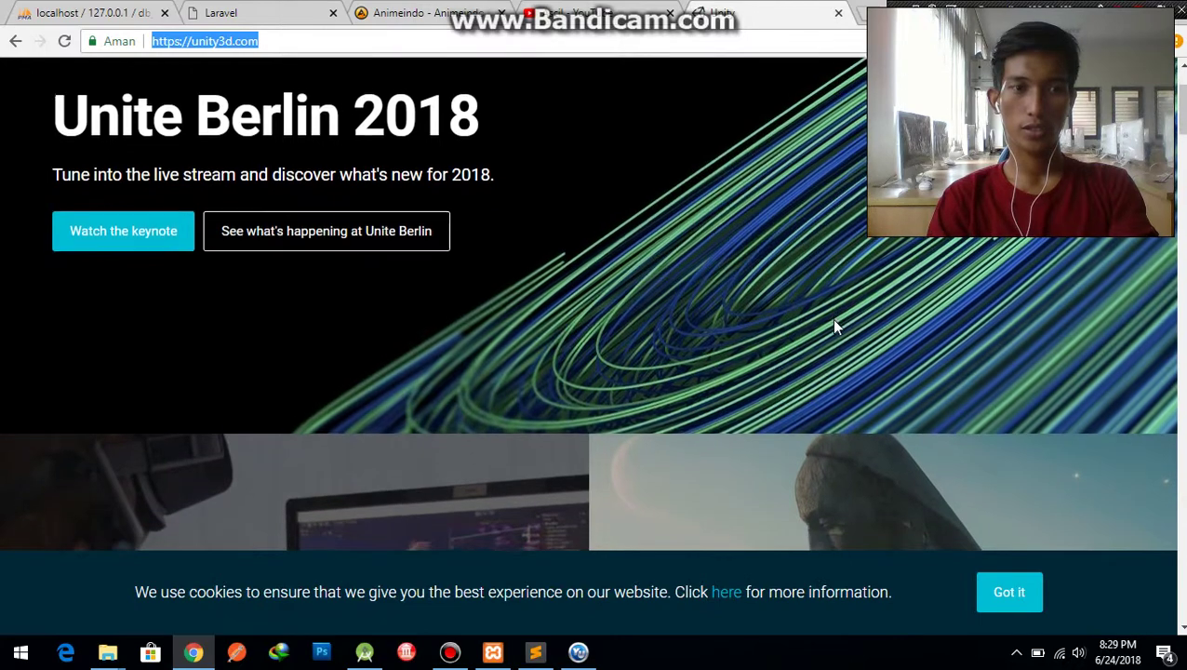
pyautogui.scroll(2, 835, 326)
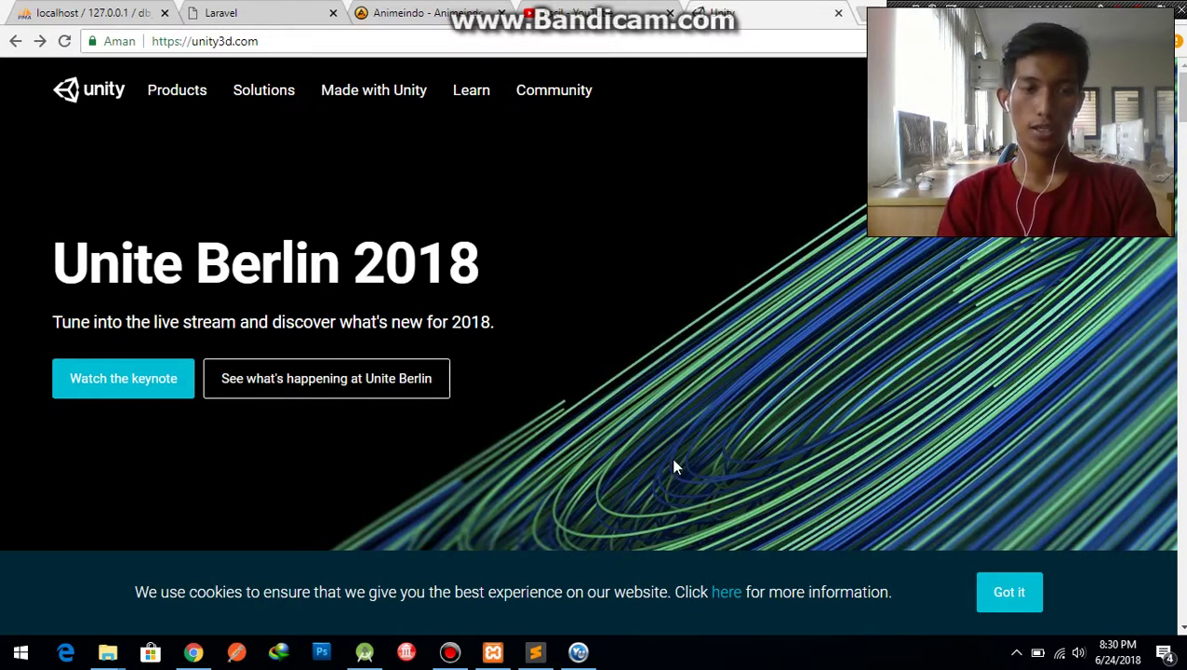
pyautogui.click(177, 90)
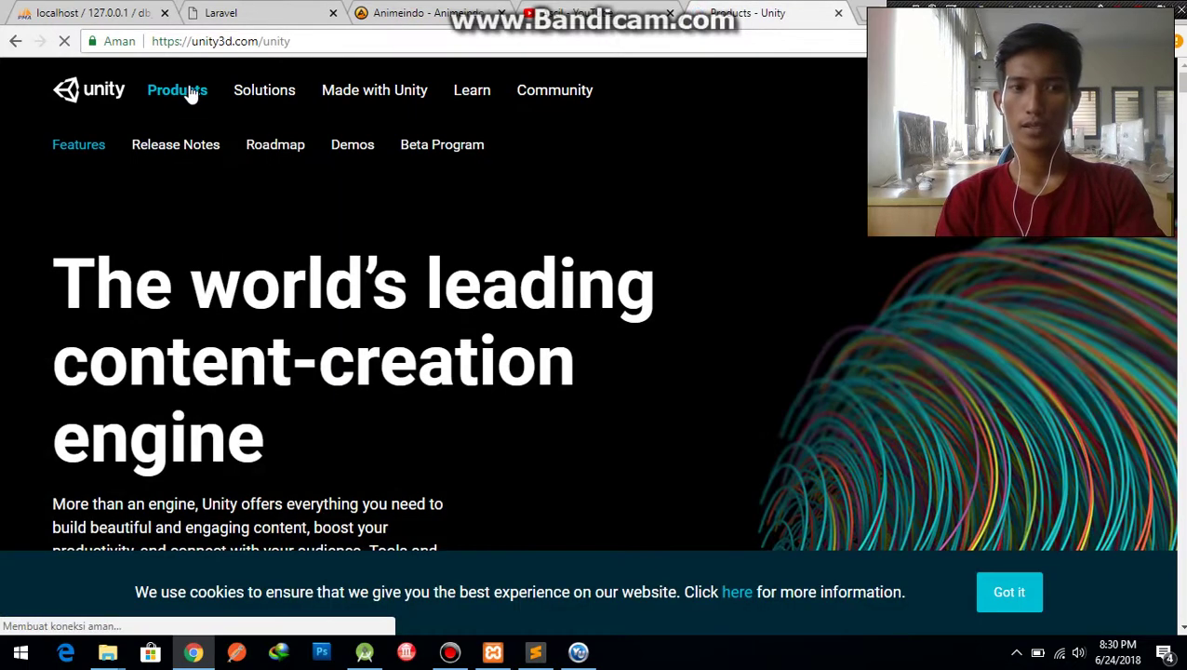
# - Scroll to the Personal, Plus and Pro plans and choose the free Personal plan
pyautogui.scroll(-1, 233, 270)
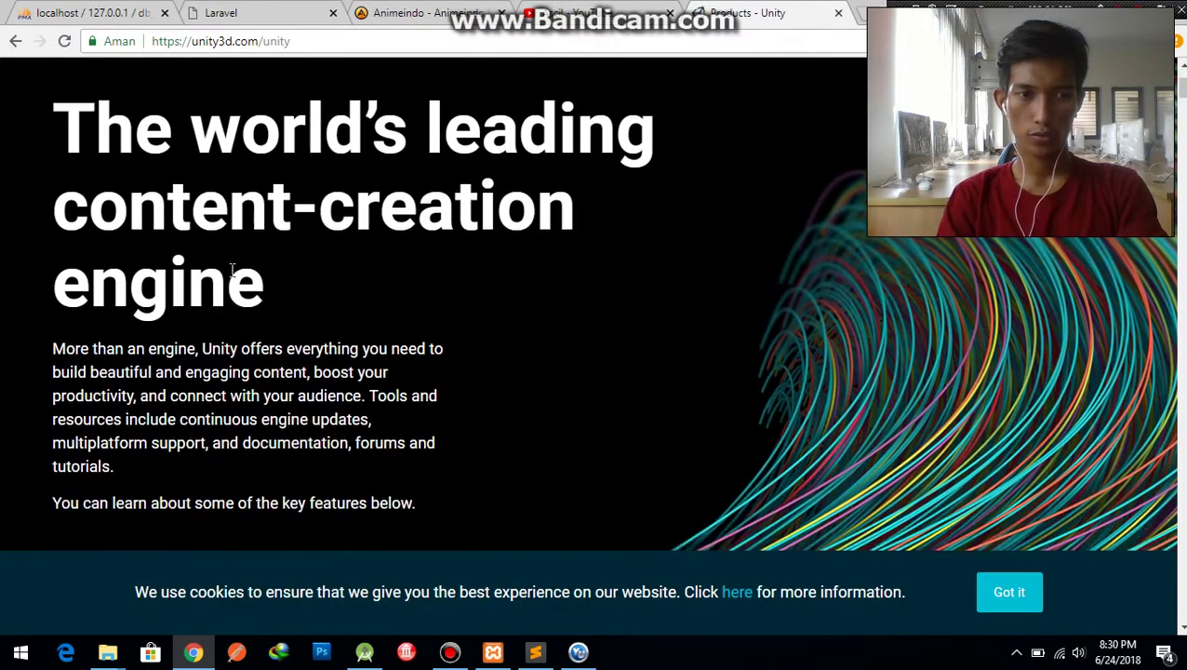
pyautogui.scroll(-3, 232, 276)
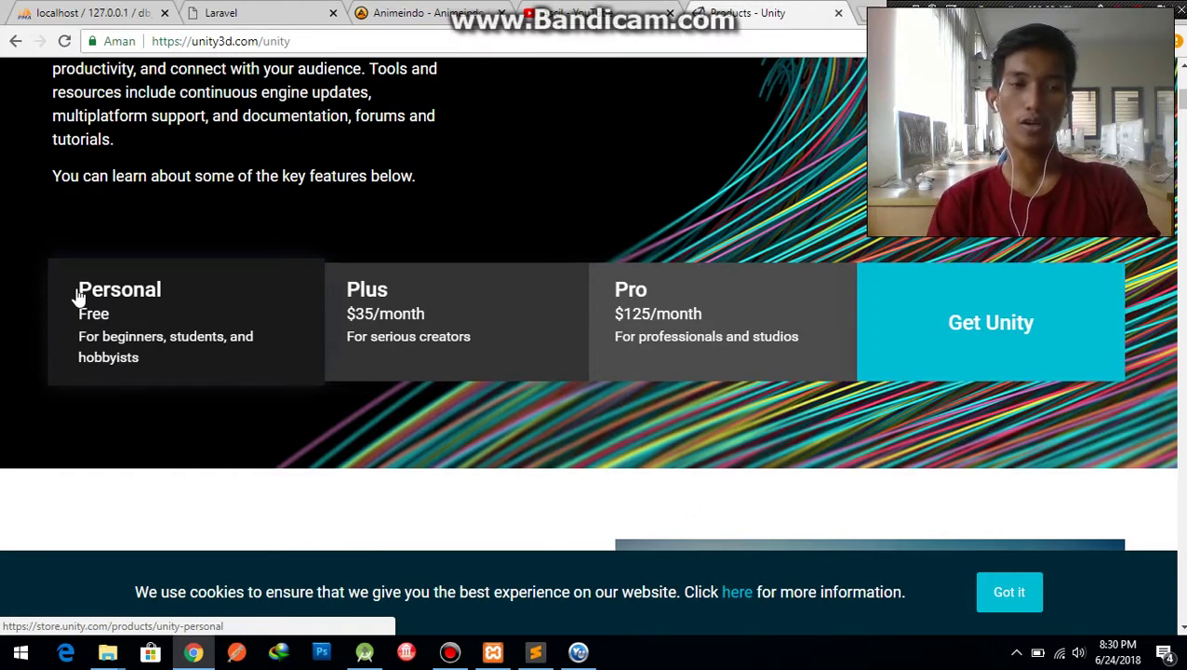
pyautogui.click(173, 366)
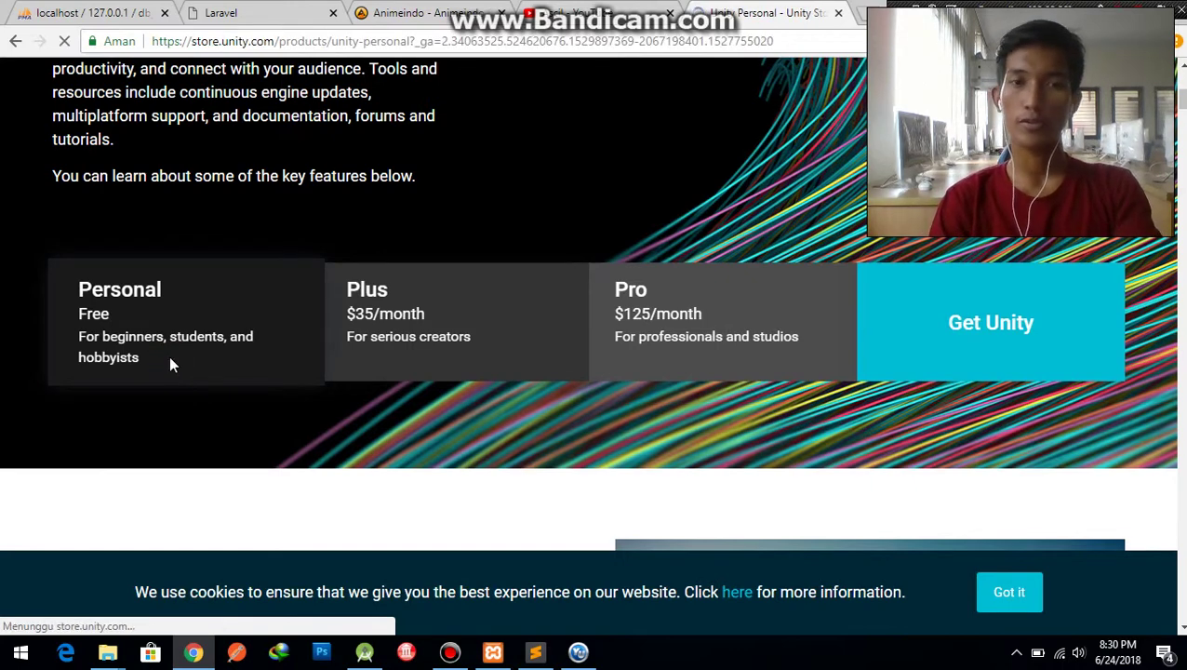
# - Scroll the Unity Personal store page and go to its download page
pyautogui.click(570, 12)
pyautogui.click(711, 12)
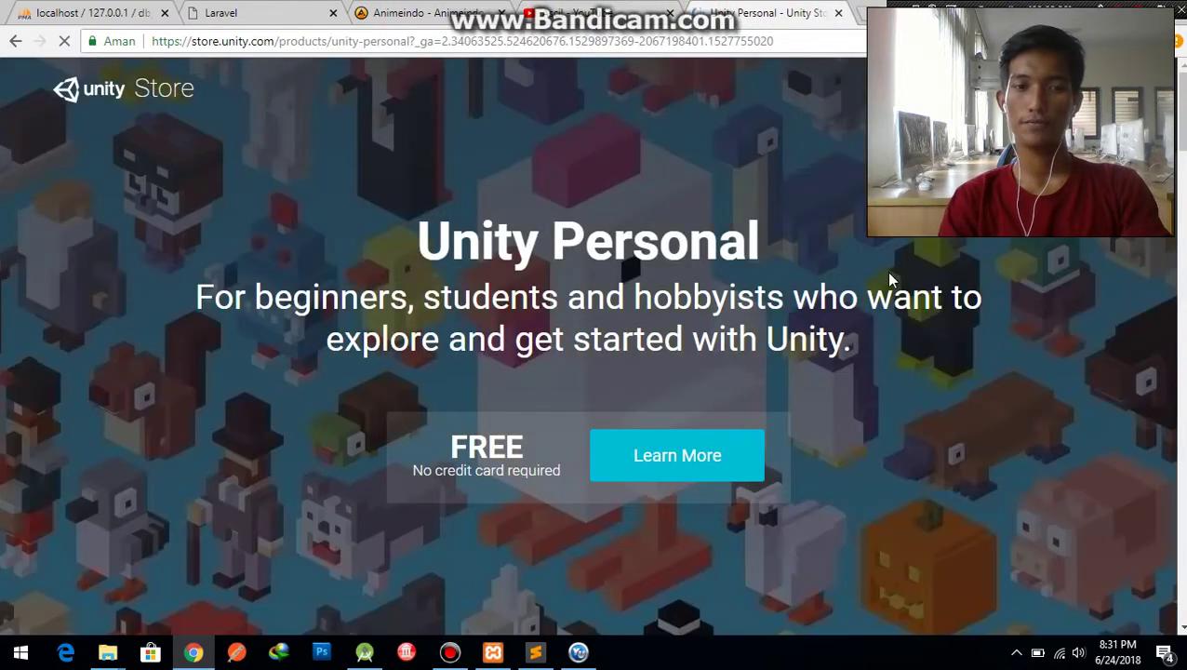
pyautogui.scroll(-2, 890, 276)
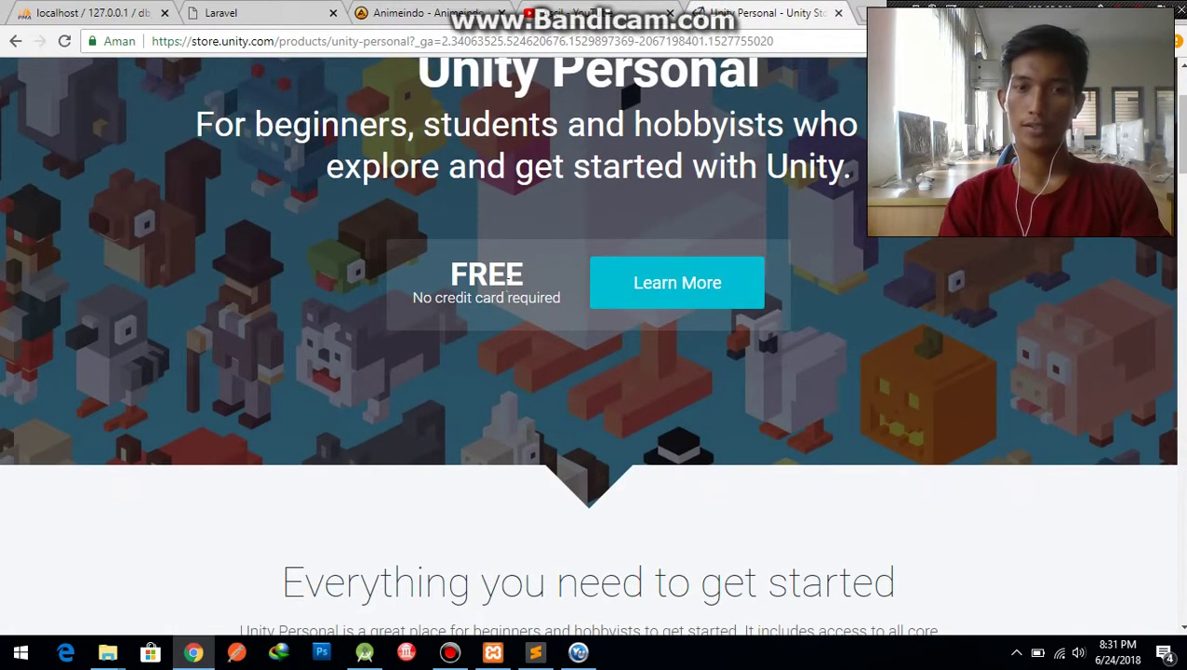
pyautogui.scroll(-1, 701, 296)
pyautogui.scroll(-10, 701, 296)
pyautogui.scroll(4, 701, 289)
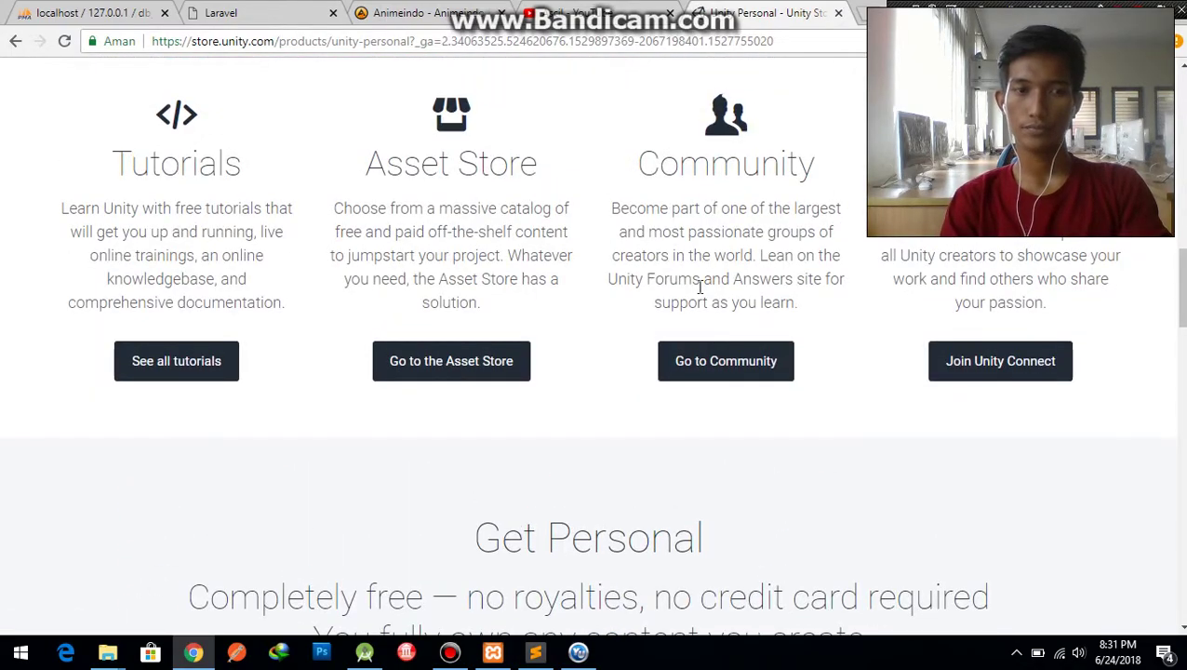
pyautogui.scroll(-4, 702, 288)
pyautogui.scroll(-1, 700, 291)
pyautogui.scroll(-1, 670, 354)
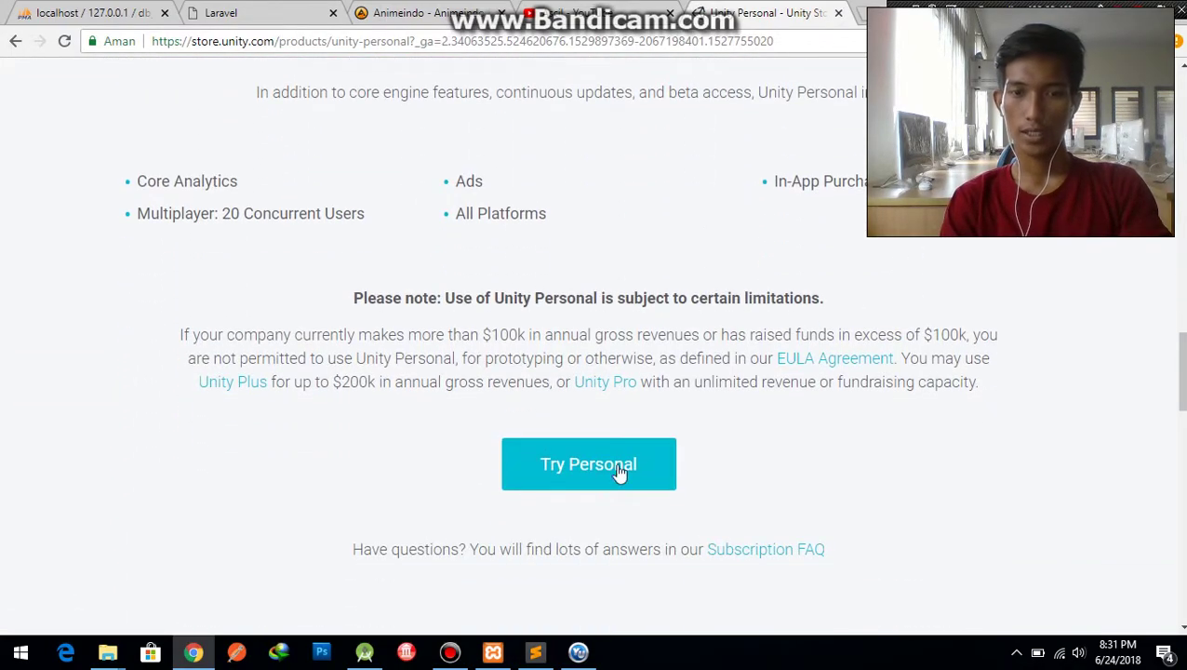
pyautogui.click(602, 481)
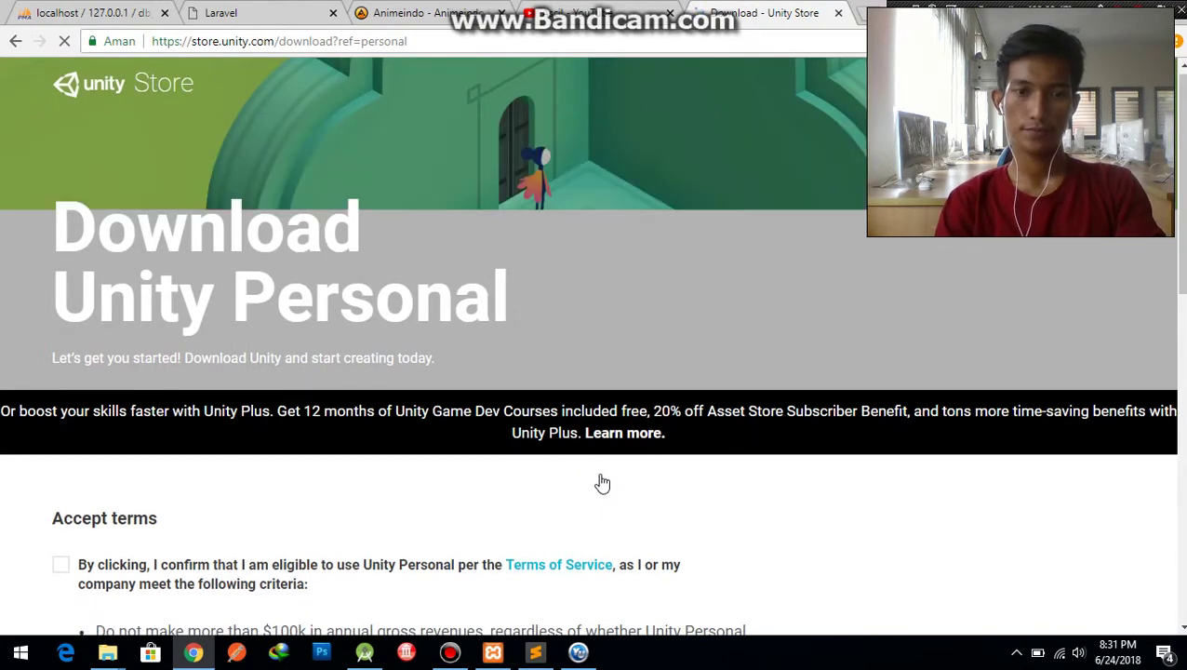
# - Accept the Unity Personal eligibility terms and review the download options and system requirements
pyautogui.scroll(-4, 602, 483)
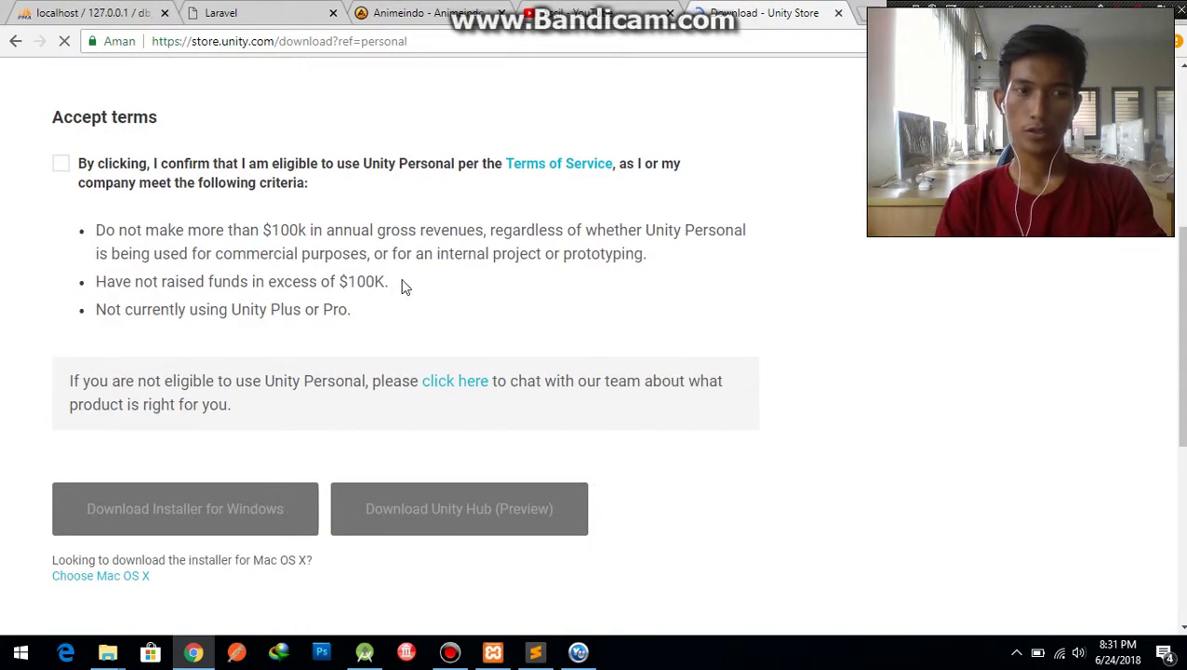
pyautogui.click(60, 166)
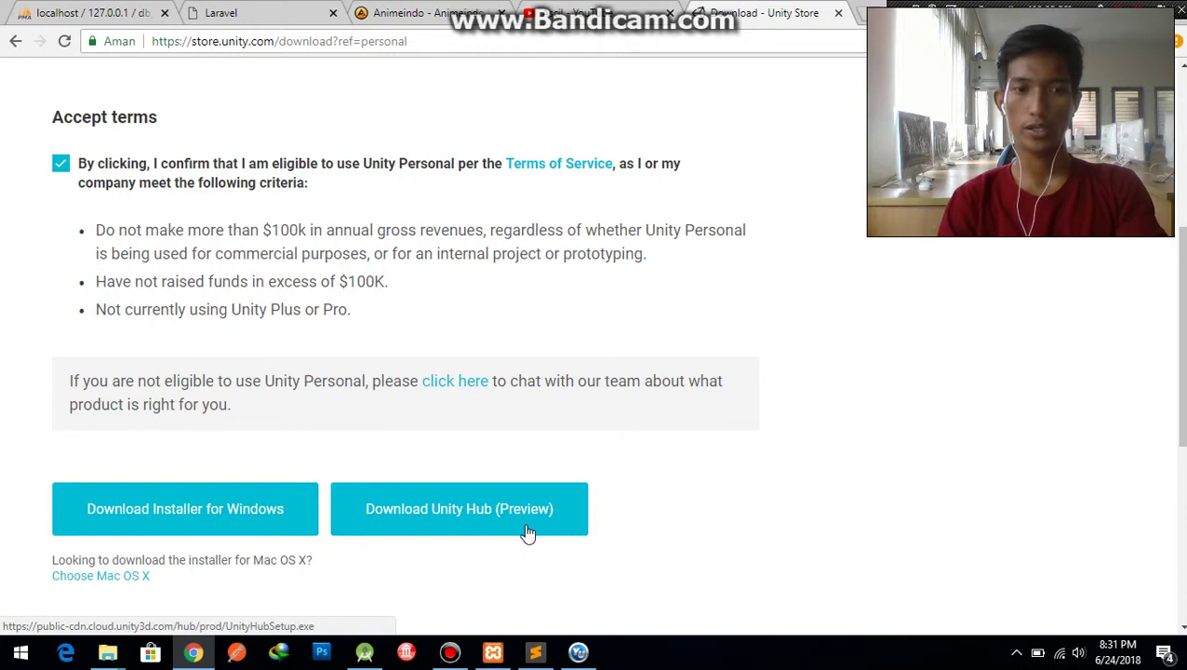
pyautogui.scroll(-2, 294, 534)
pyautogui.scroll(-3, 294, 534)
pyautogui.scroll(3, 291, 532)
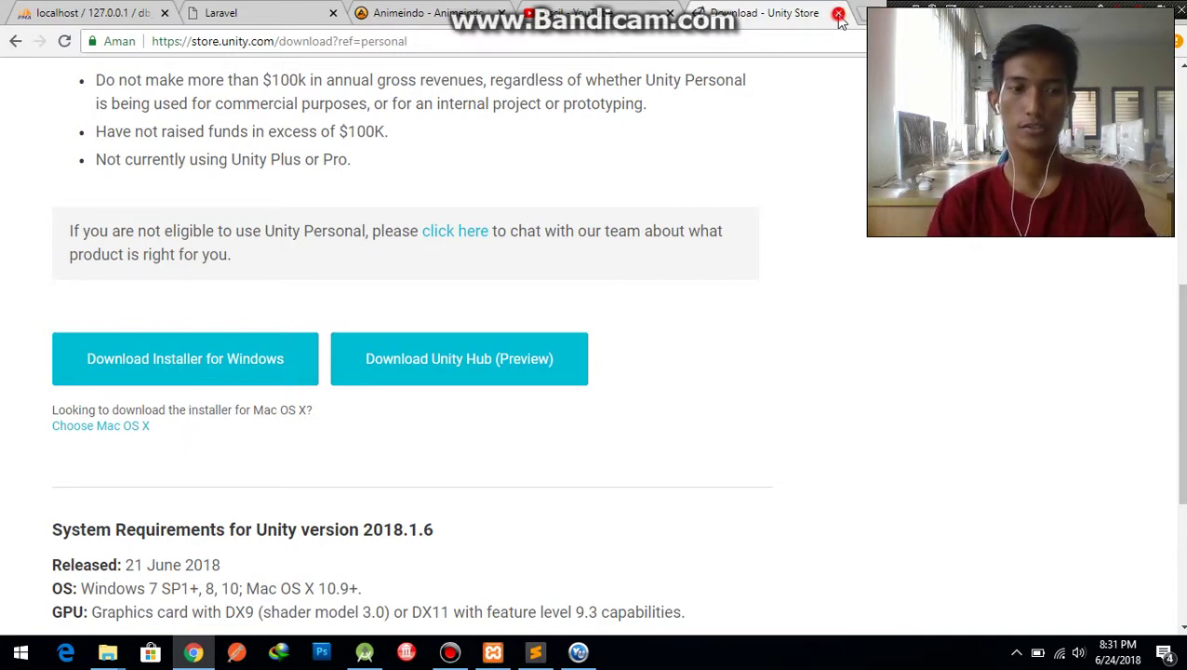
# - Close the Unity download tab and bring the UNITY installer folder window forward
pyautogui.click(839, 14)
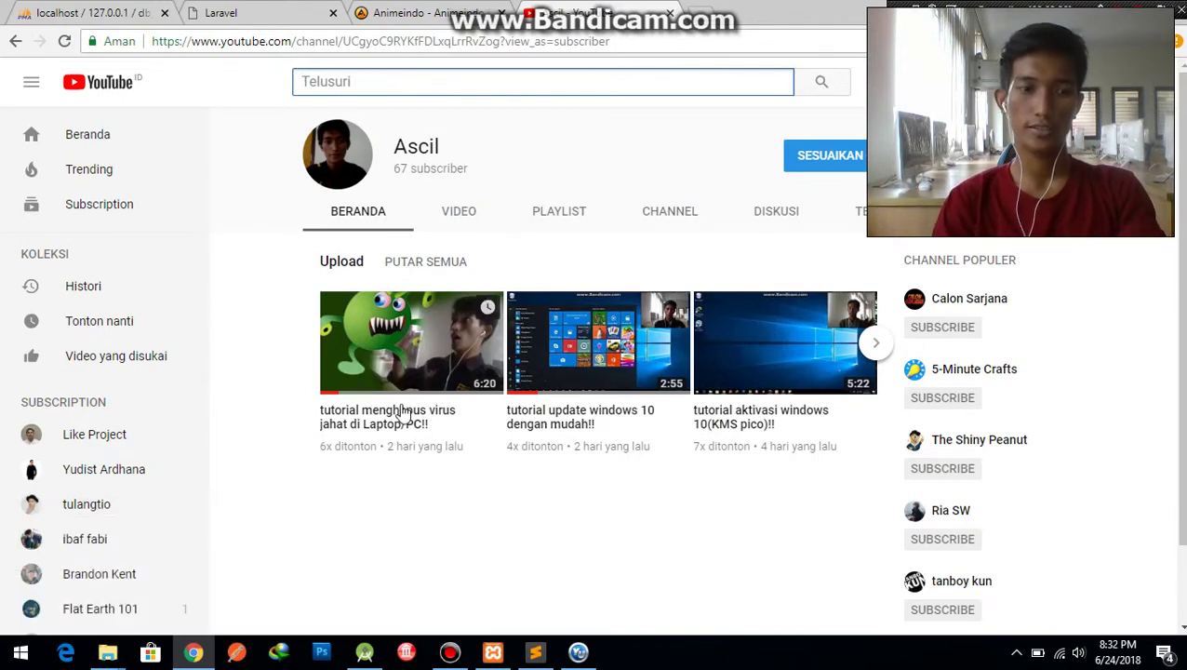
pyautogui.moveTo(110, 663)
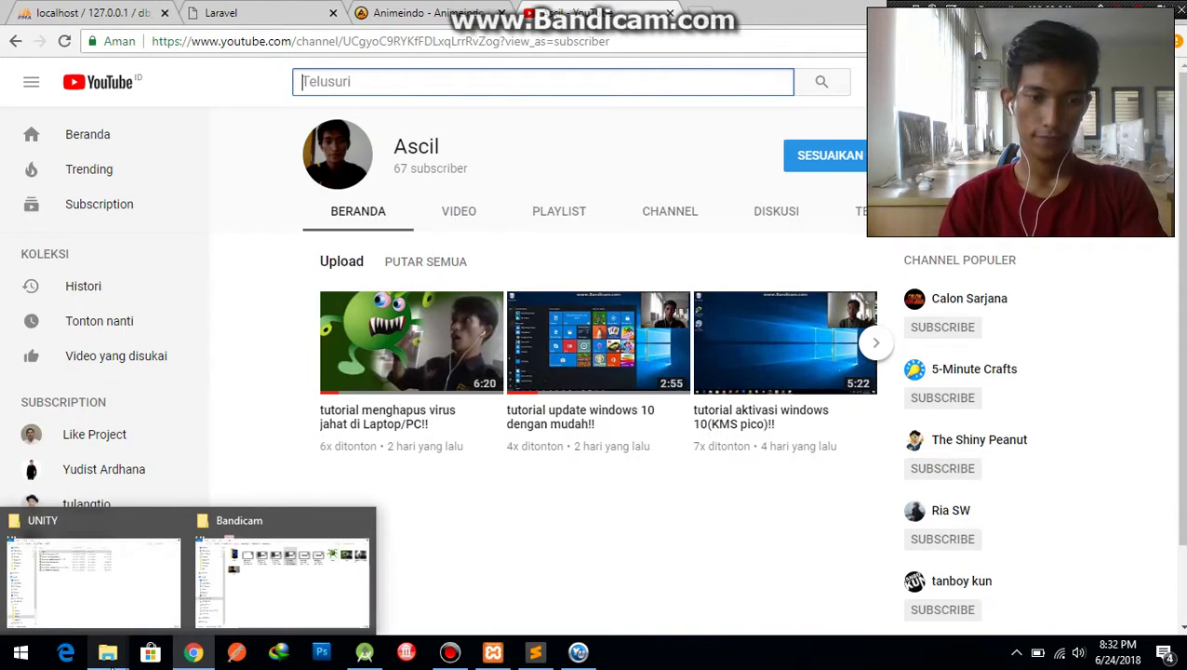
pyautogui.click(100, 605)
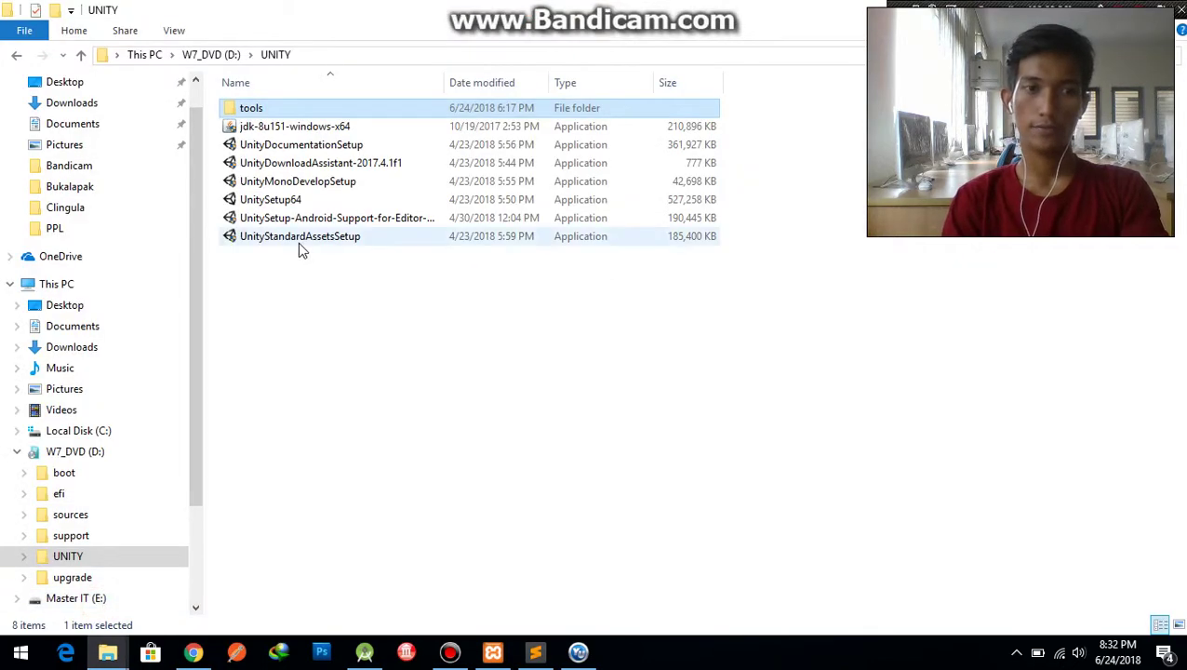
# - Select UnitySetup64 alone in the UNITY folder and launch it
pyautogui.click(299, 244)
pyautogui.press('Up')
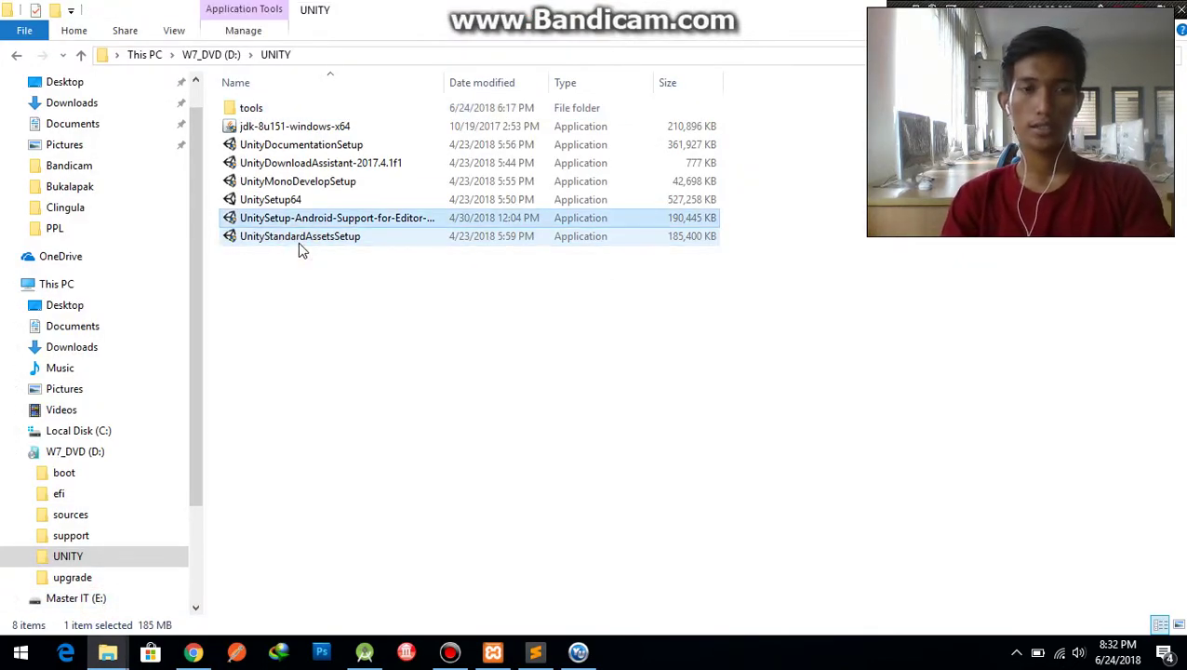
pyautogui.press('Up')
pyautogui.press('Up')
pyautogui.press('Up')
pyautogui.press('Home')
pyautogui.press('Down')
pyautogui.press('Down')
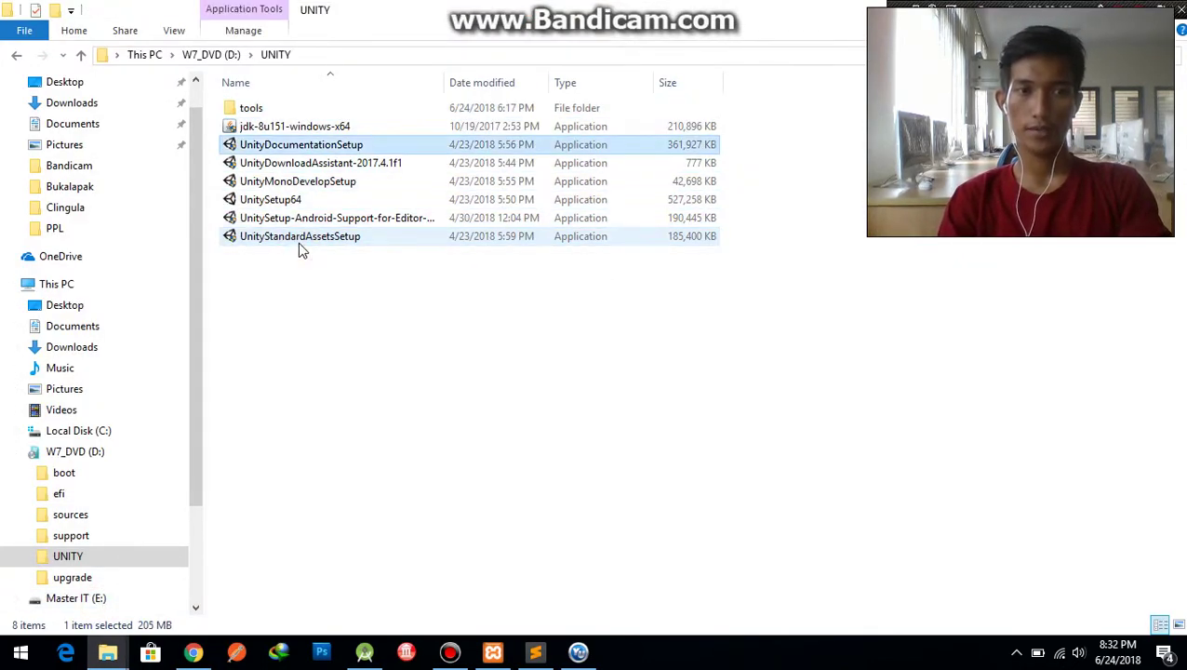
pyautogui.hotkey('shift', 'Down')
pyautogui.hotkey('shift', 'Down')
pyautogui.hotkey('shift', 'Down')
pyautogui.hotkey('shift', 'Down')
pyautogui.hotkey('shift', 'Down')
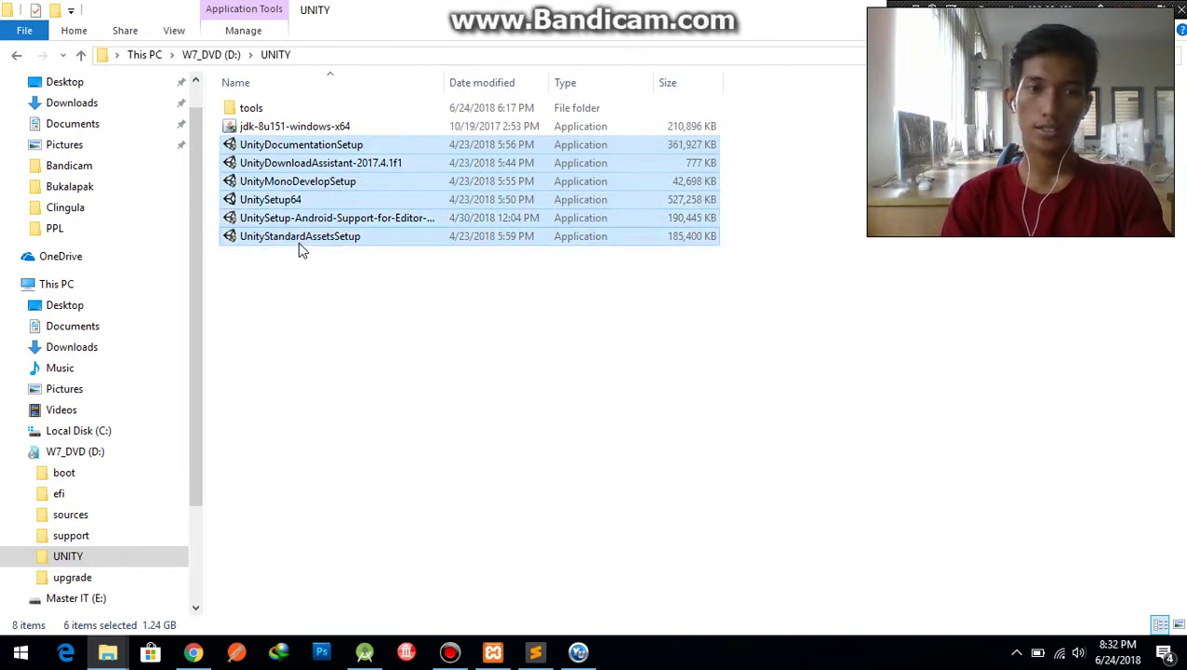
pyautogui.click(288, 205)
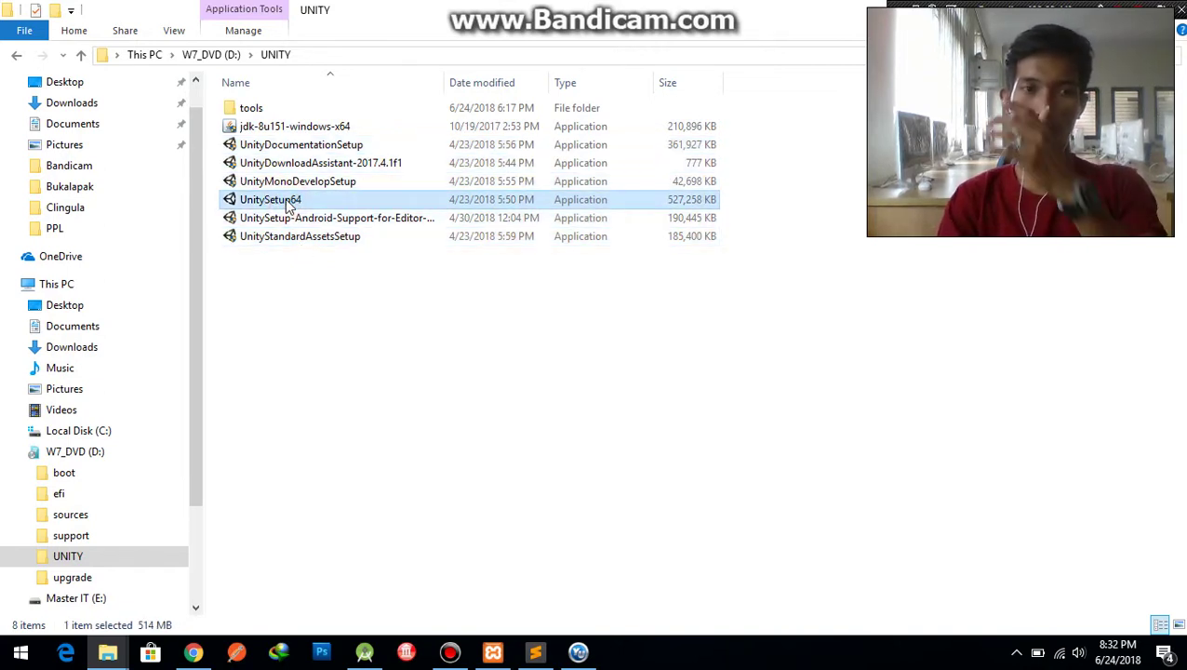
pyautogui.doubleClick(289, 204)
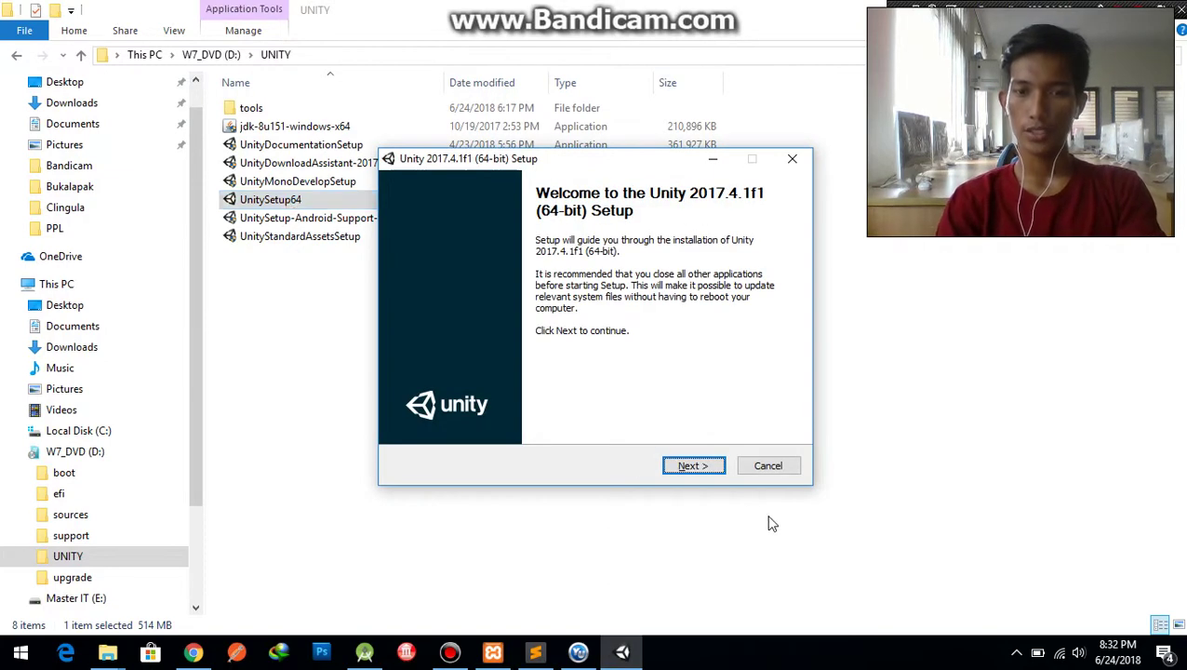
# - Accept the Unity 2017.4.1f1 license terms and advance past the component choices
pyautogui.click(716, 470)
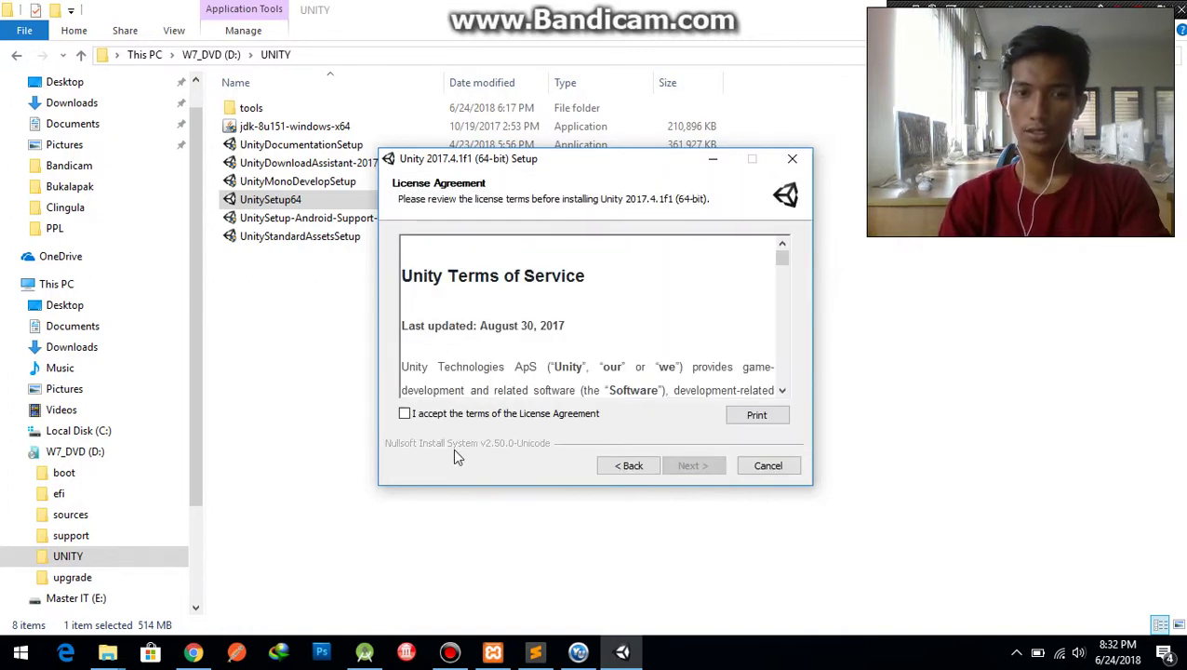
pyautogui.click(450, 412)
pyautogui.click(693, 465)
pyautogui.click(693, 465)
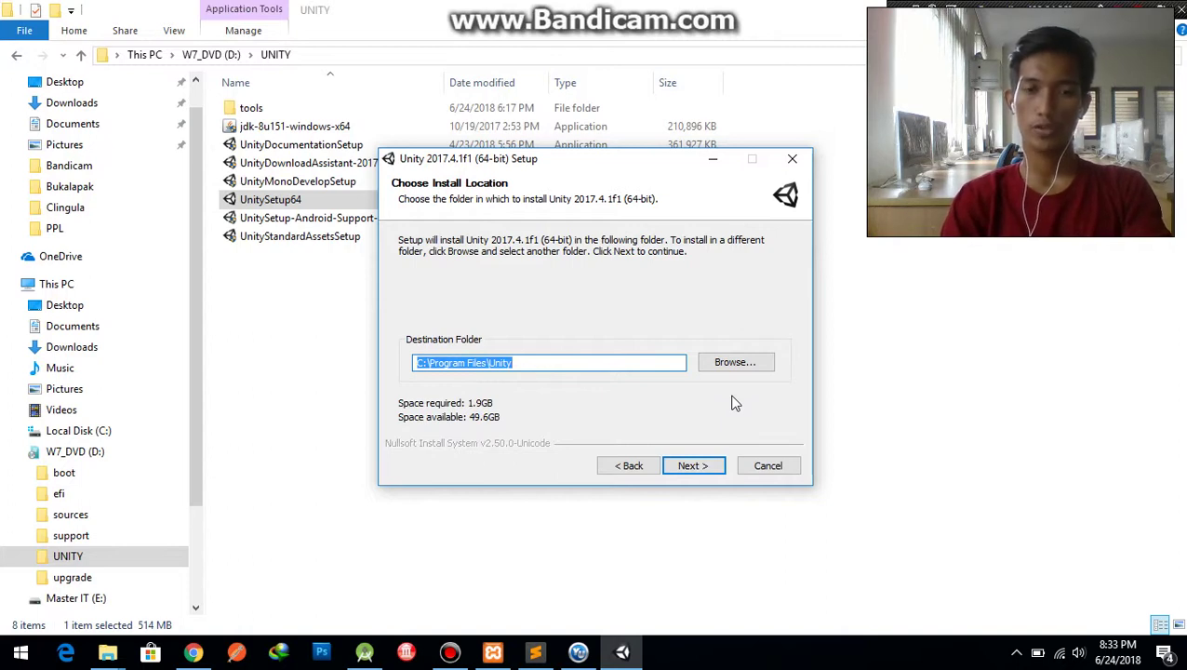
# - Install Unity 2017.4.1f1 to the default C:\Program Files\Unity folder and finish setup
pyautogui.click(731, 368)
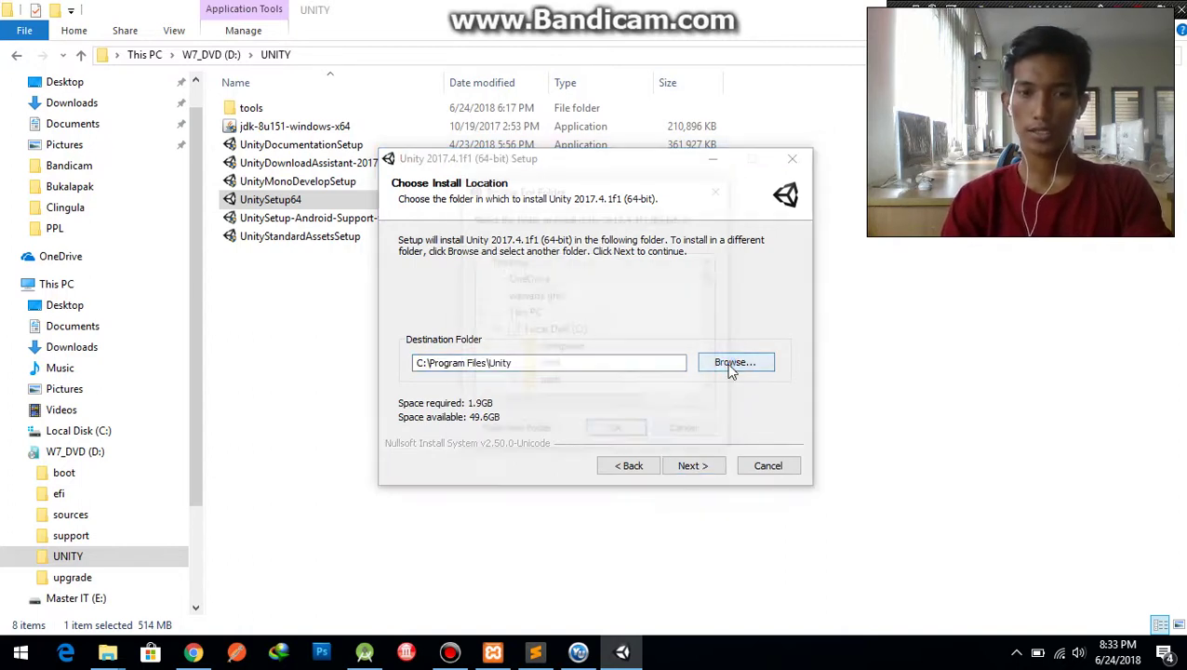
pyautogui.click(721, 190)
pyautogui.click(691, 465)
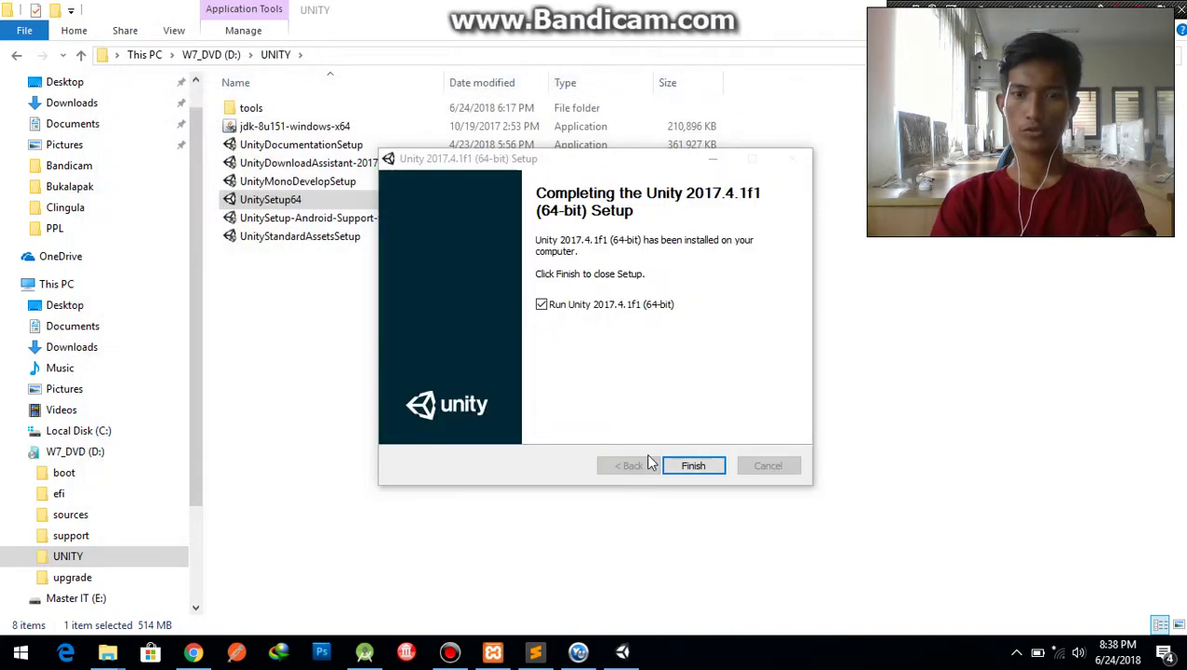
pyautogui.click(685, 470)
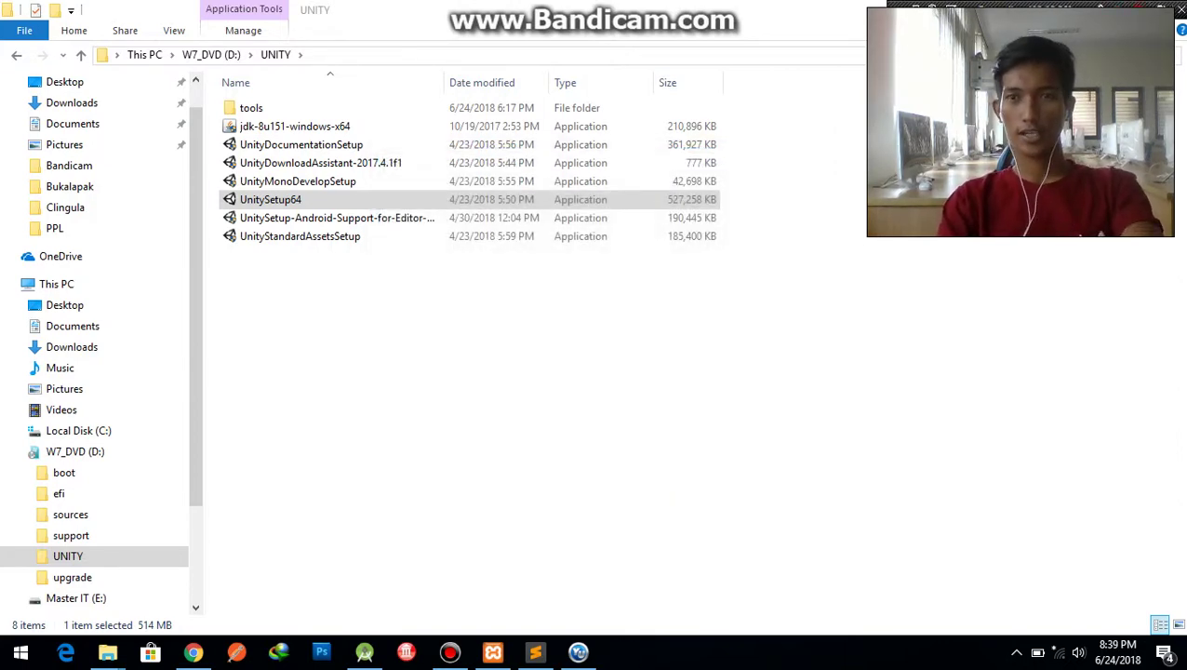
# - Show the desktop and launch Unity 2017.4.1f1 from its desktop shortcut
pyautogui.press('super+d')
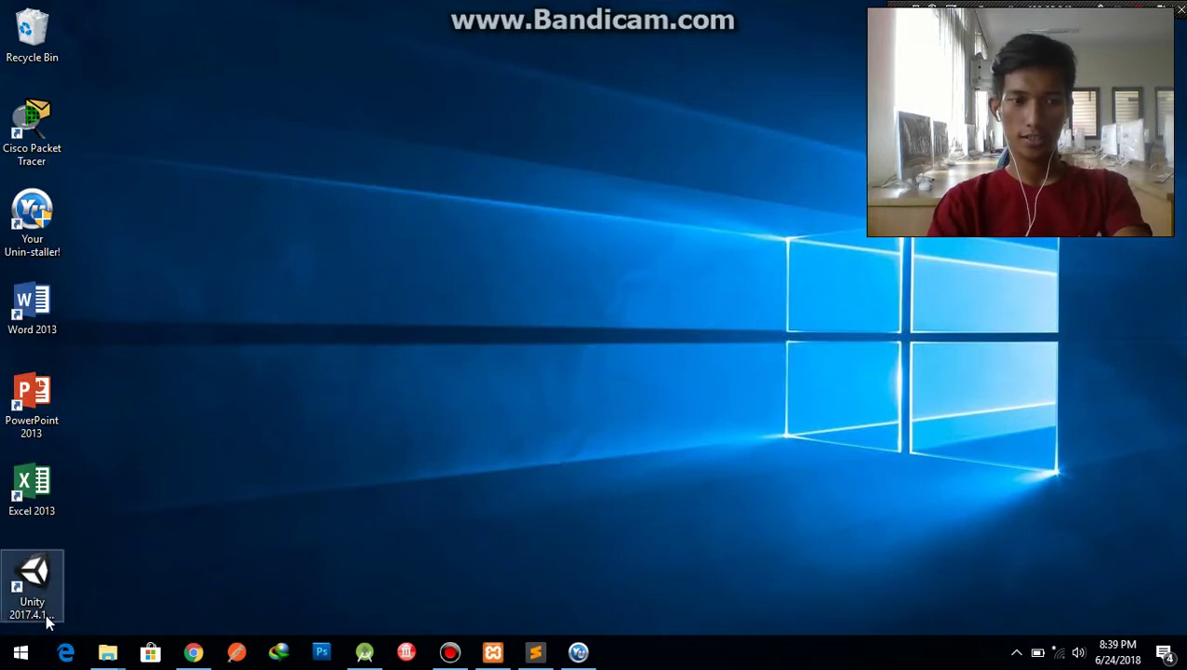
pyautogui.doubleClick(49, 585)
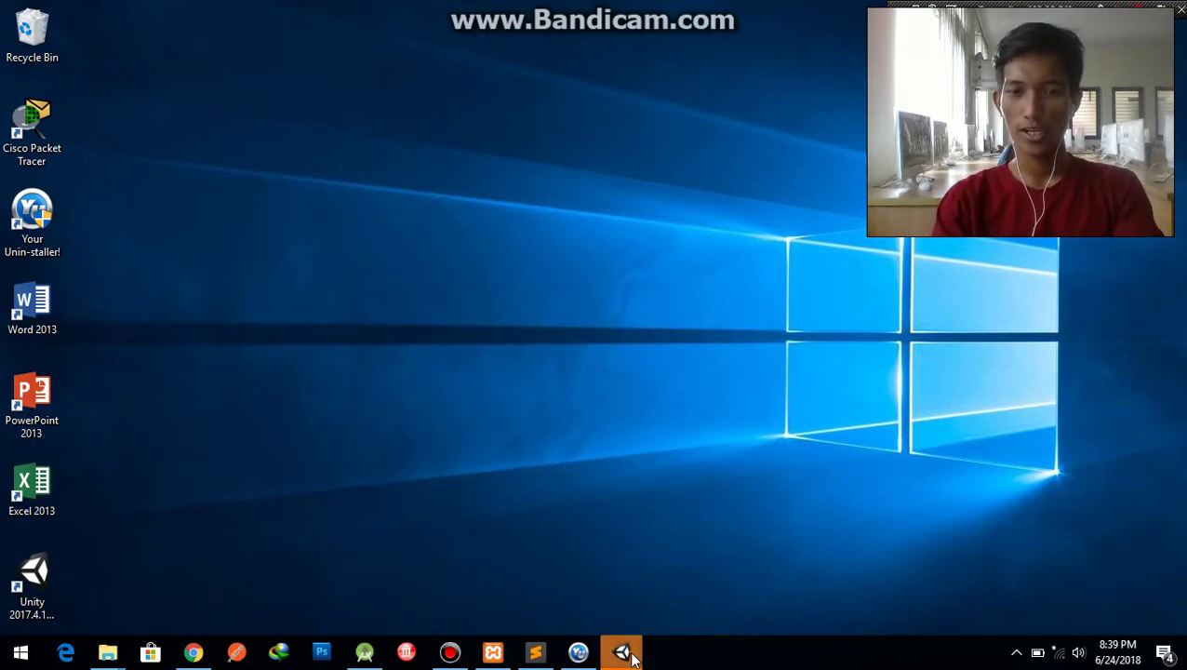
# - Bring the Unity window forward, close the duplicate window and choose to work offline
pyautogui.moveTo(626, 655)
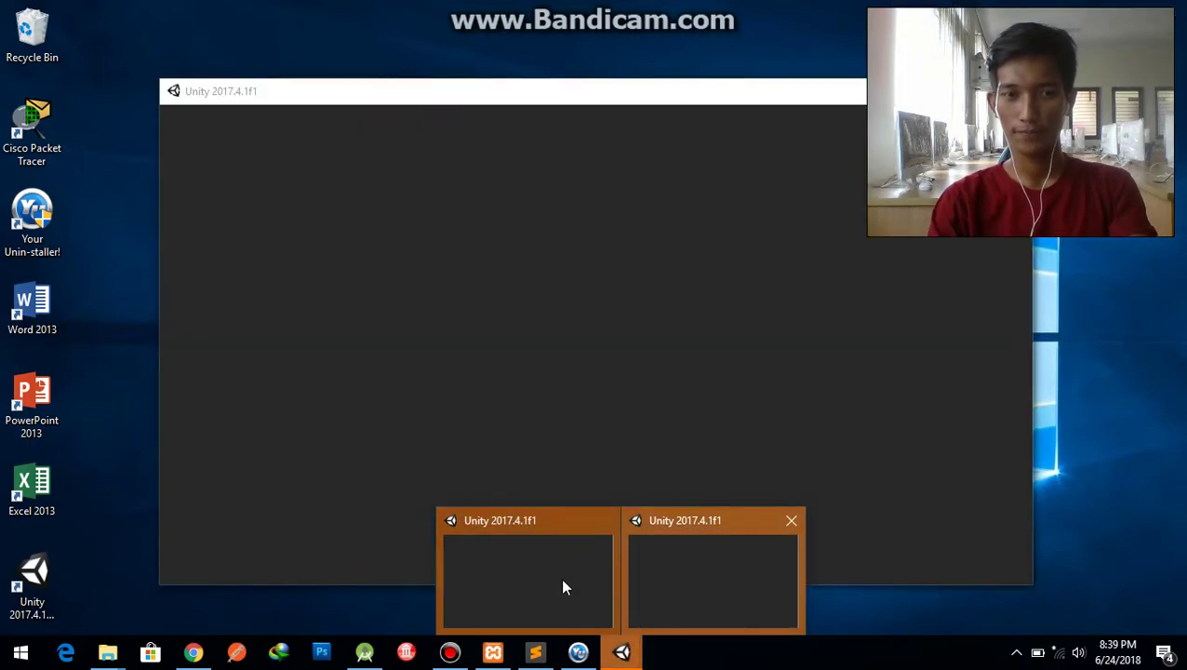
pyautogui.click(562, 586)
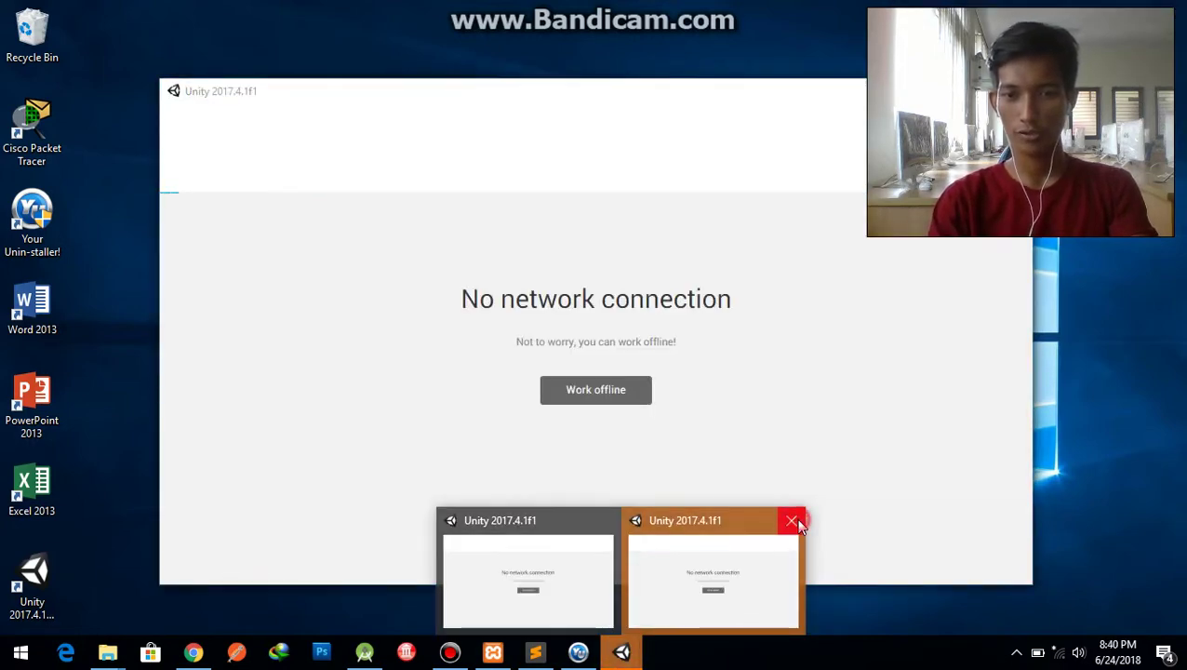
pyautogui.click(803, 520)
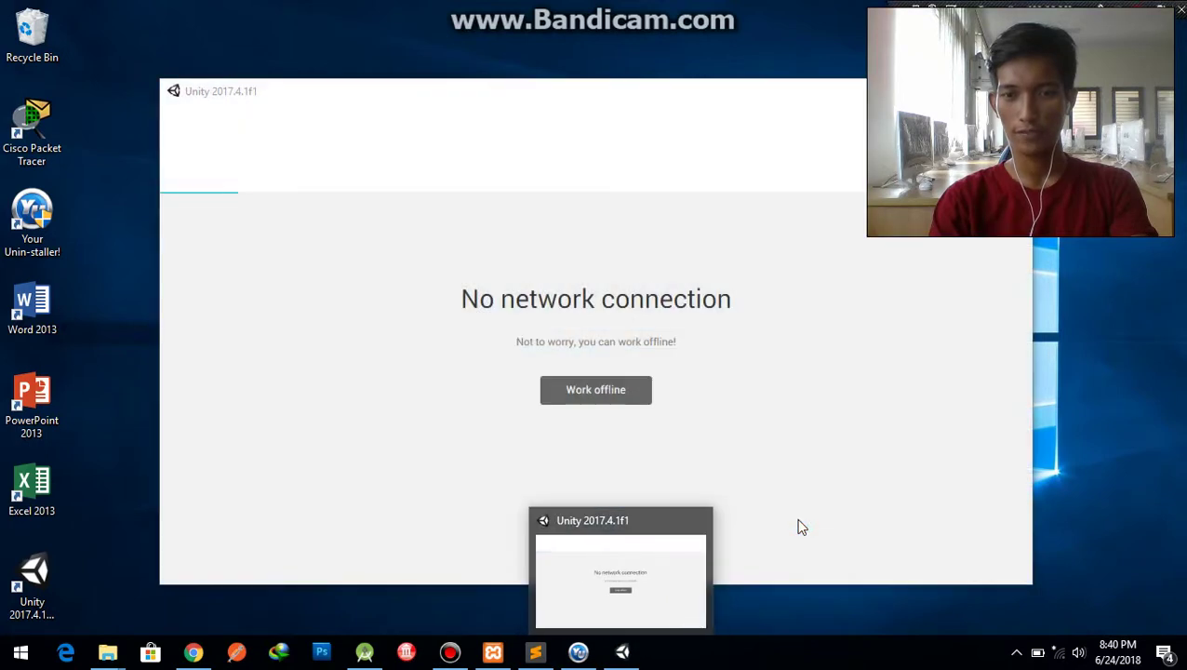
pyautogui.click(606, 407)
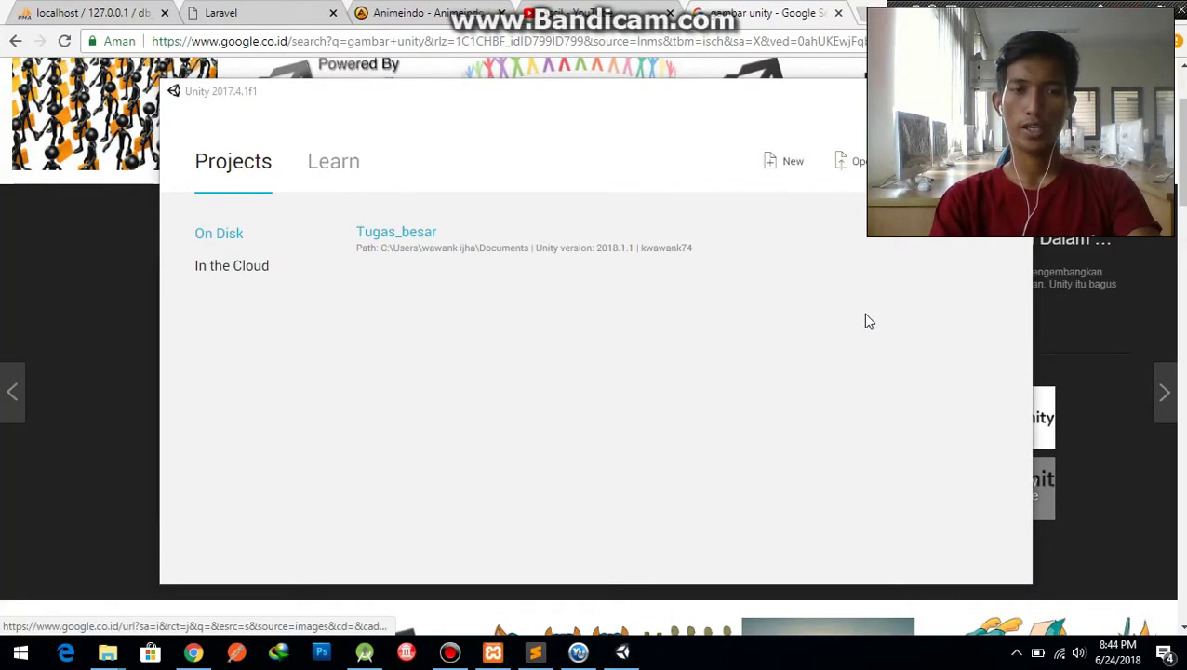
# - Create a new 2D project named 'project' in the Documents folder
pyautogui.click(789, 164)
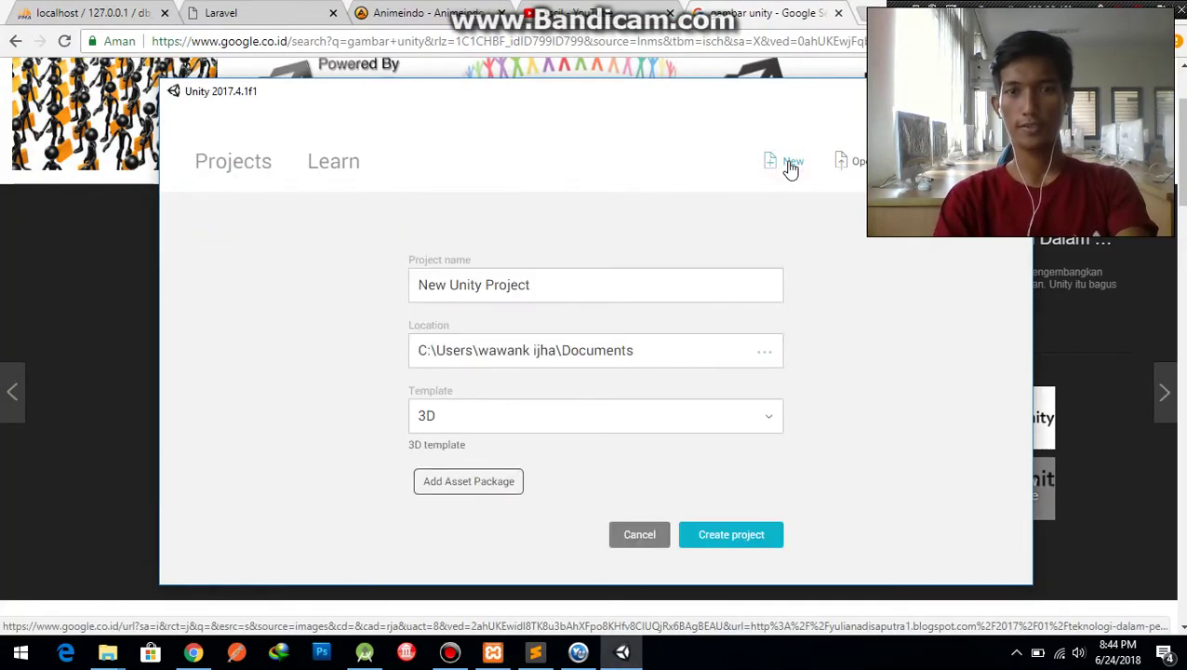
pyautogui.moveTo(537, 286); pyautogui.dragTo(352, 281)
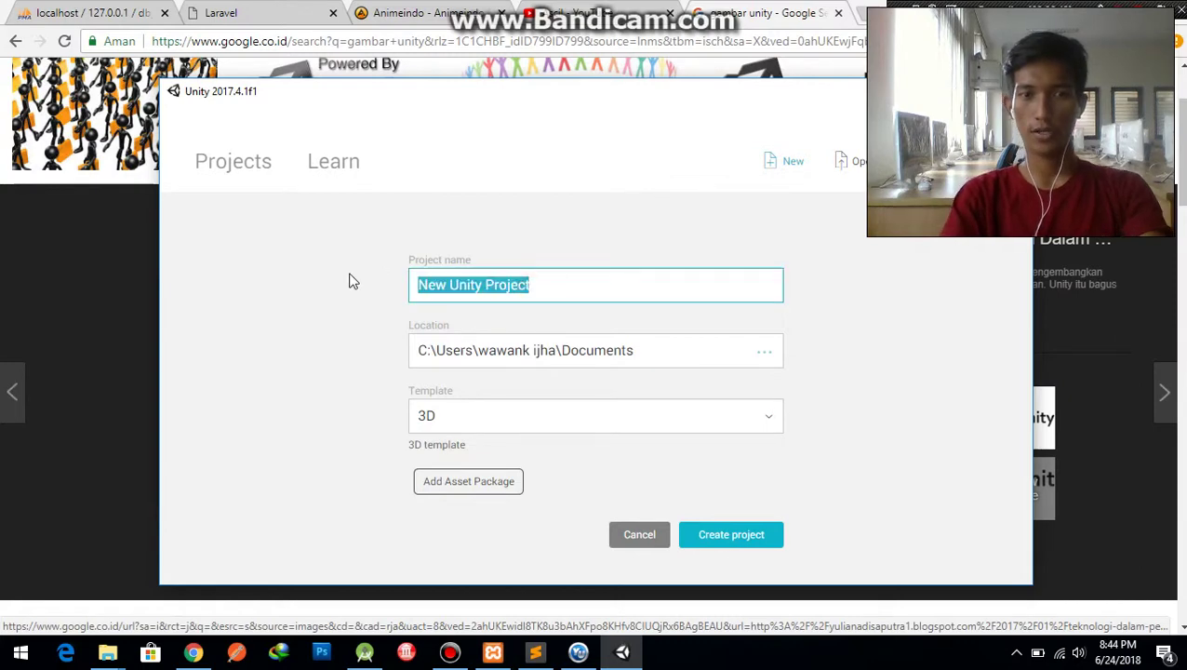
pyautogui.press('BackSpace')
pyautogui.write('project')
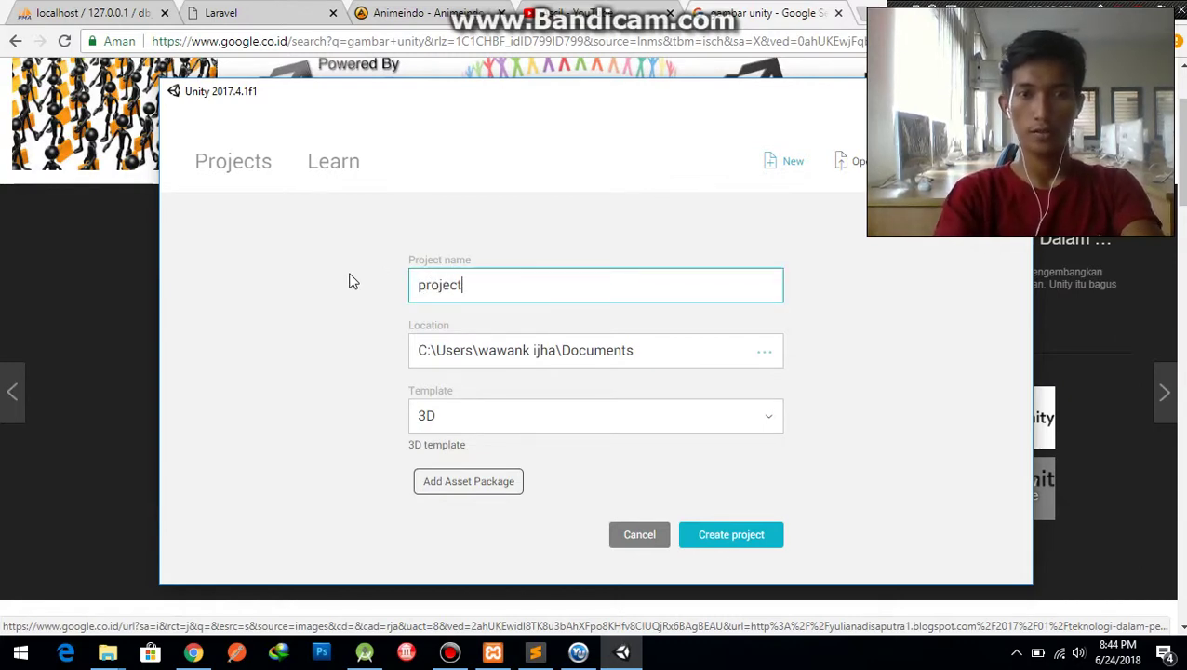
pyautogui.click(762, 351)
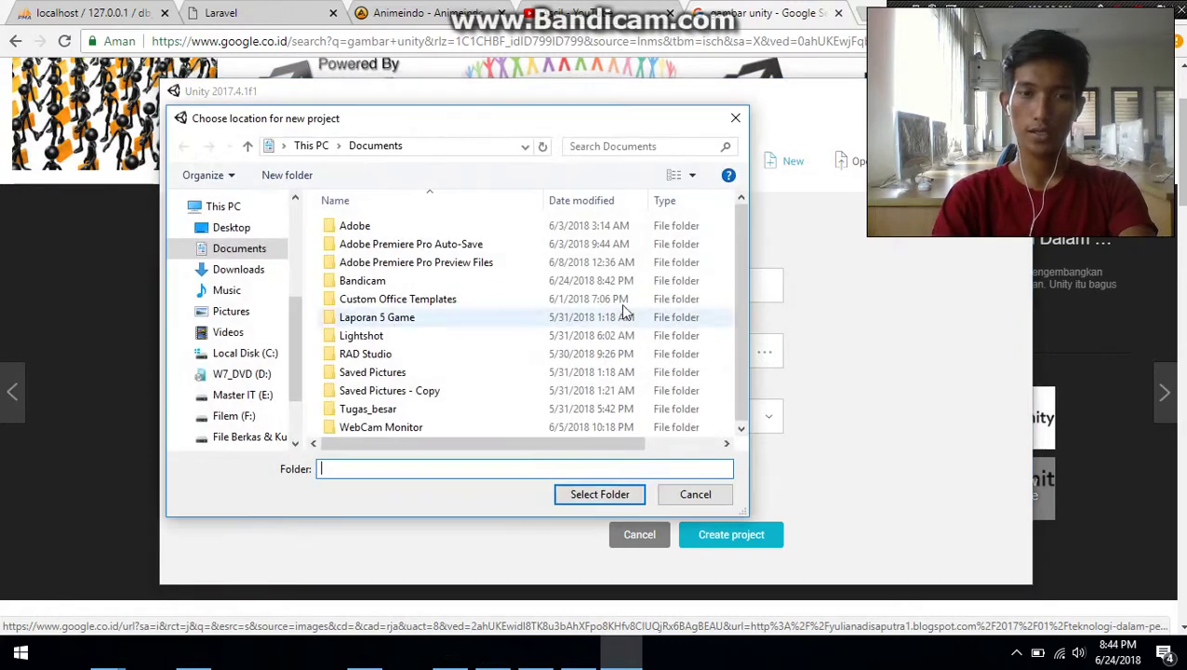
pyautogui.click(730, 124)
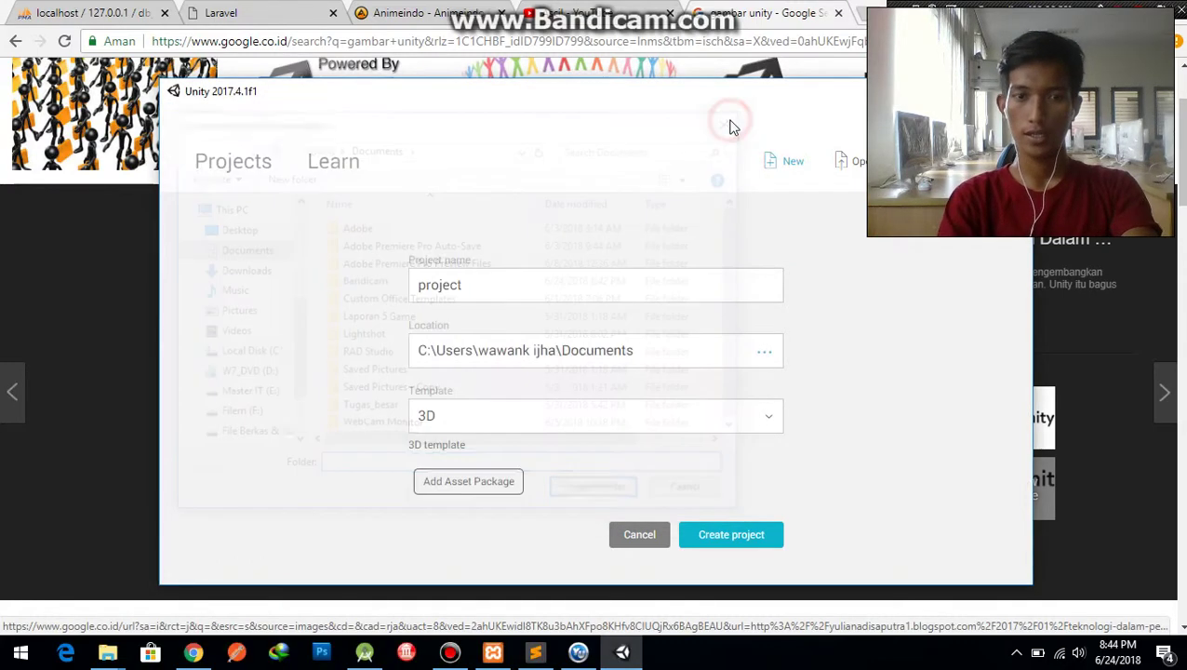
pyautogui.click(483, 426)
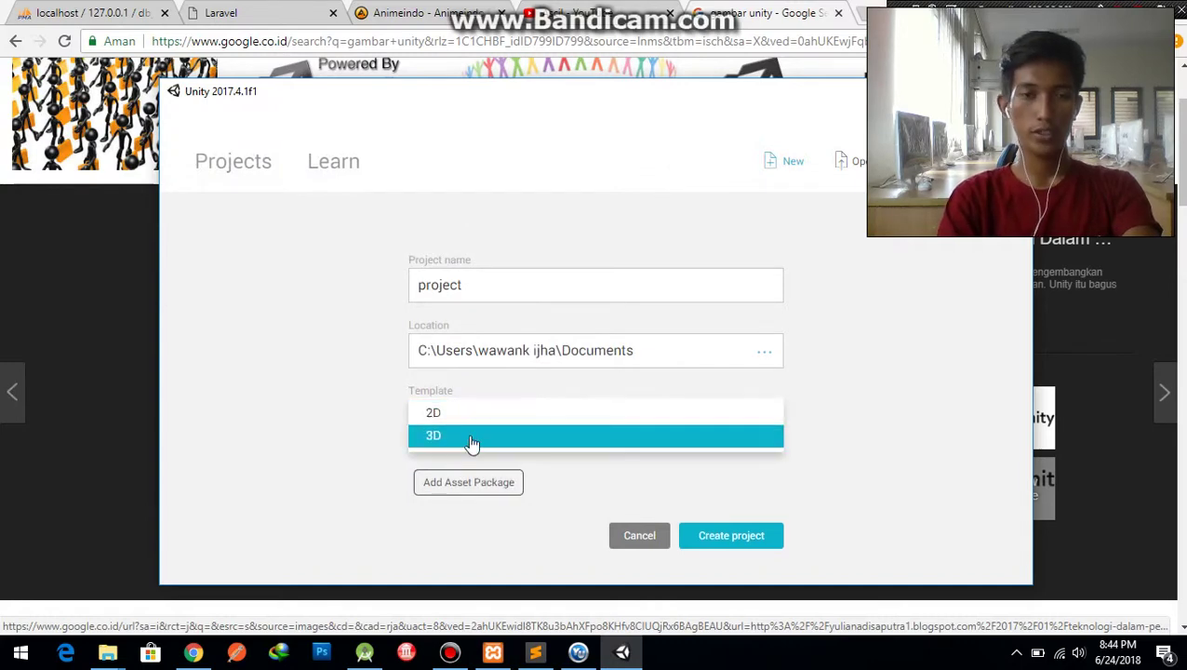
pyautogui.click(457, 423)
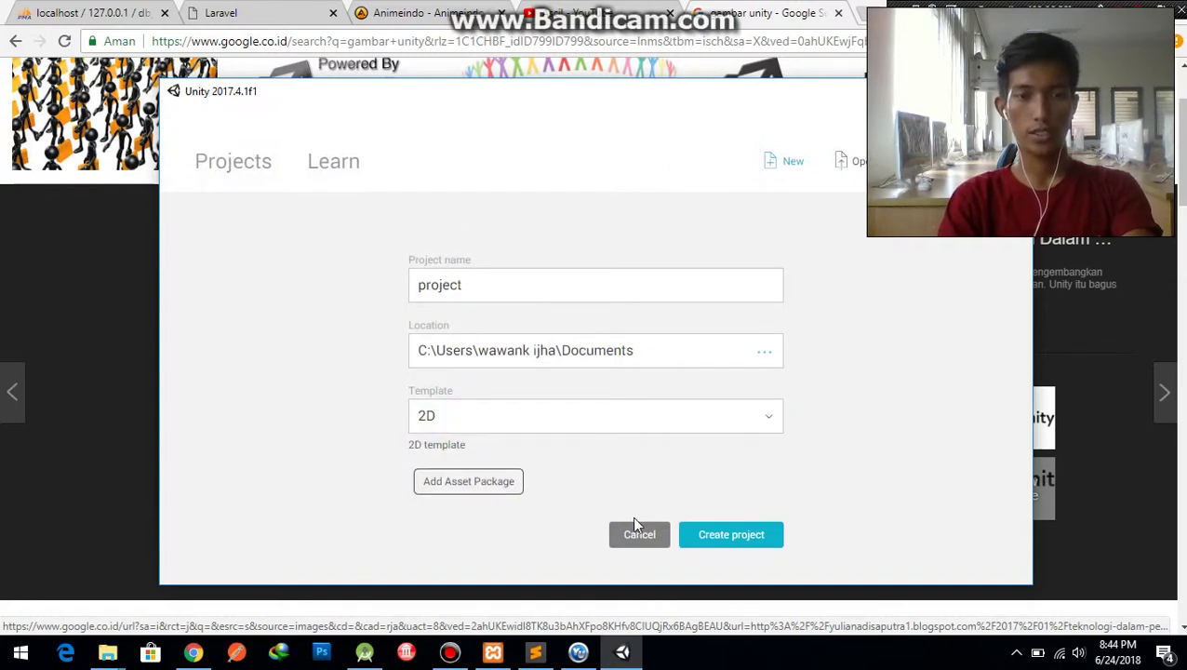
pyautogui.click(732, 547)
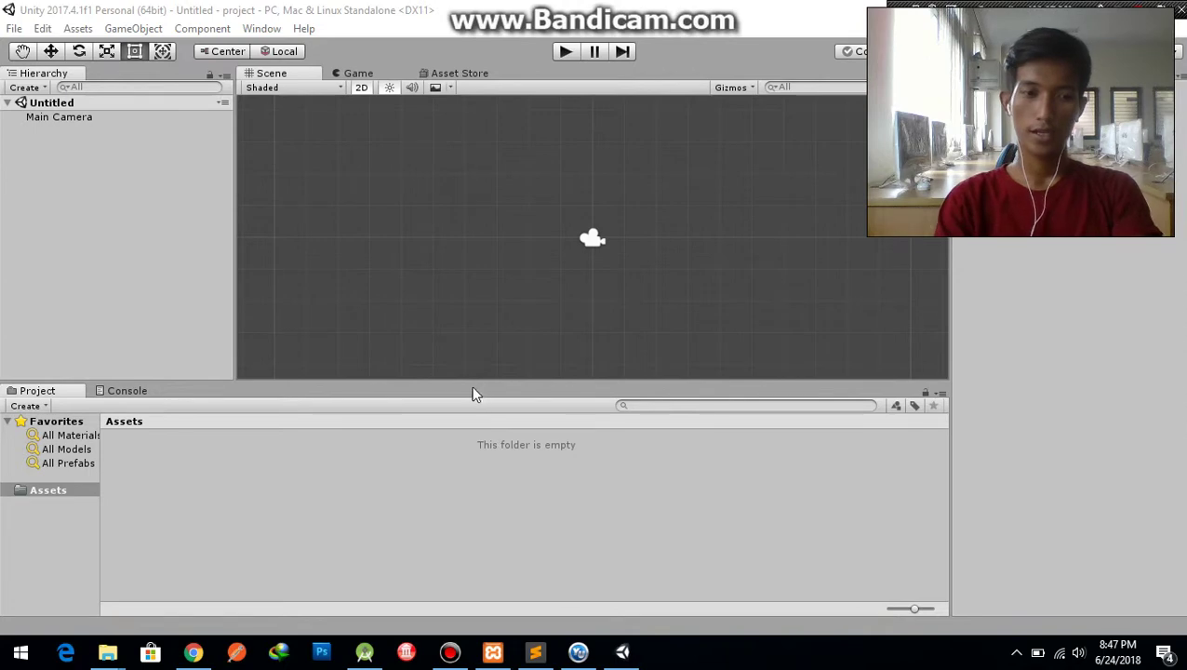
# - Bring the UNITY installer folder forward and step down from UnityDocumentationSetup to UnityStandardAssetsSetup
pyautogui.moveTo(107, 651)
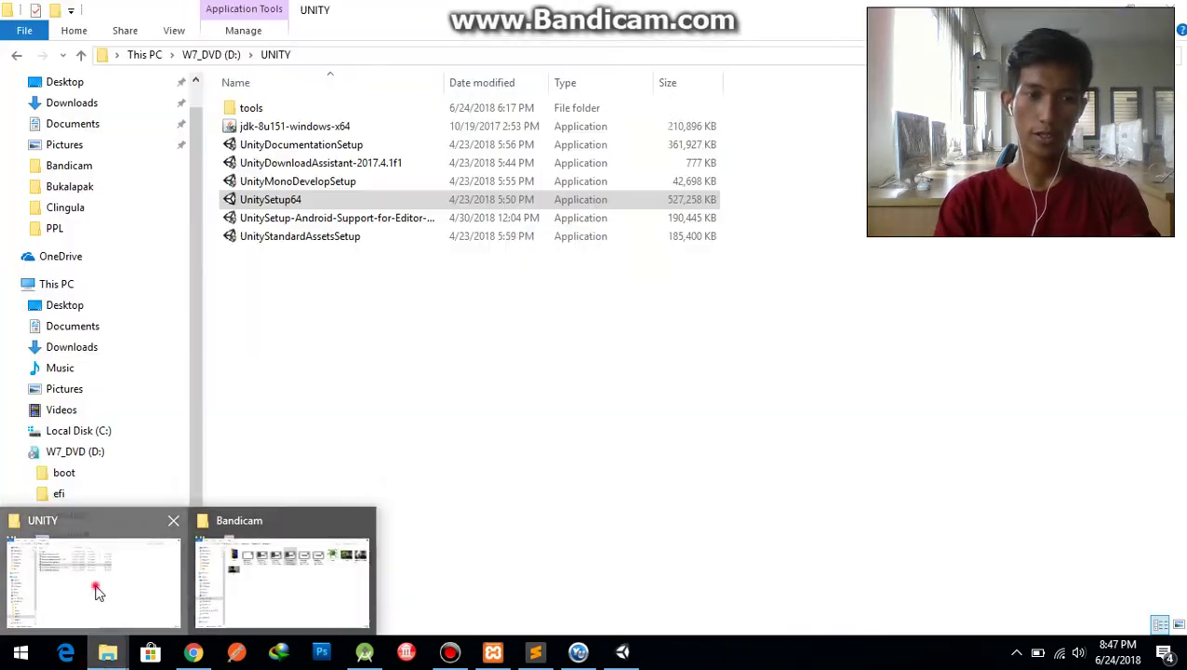
pyautogui.click(97, 592)
pyautogui.click(261, 152)
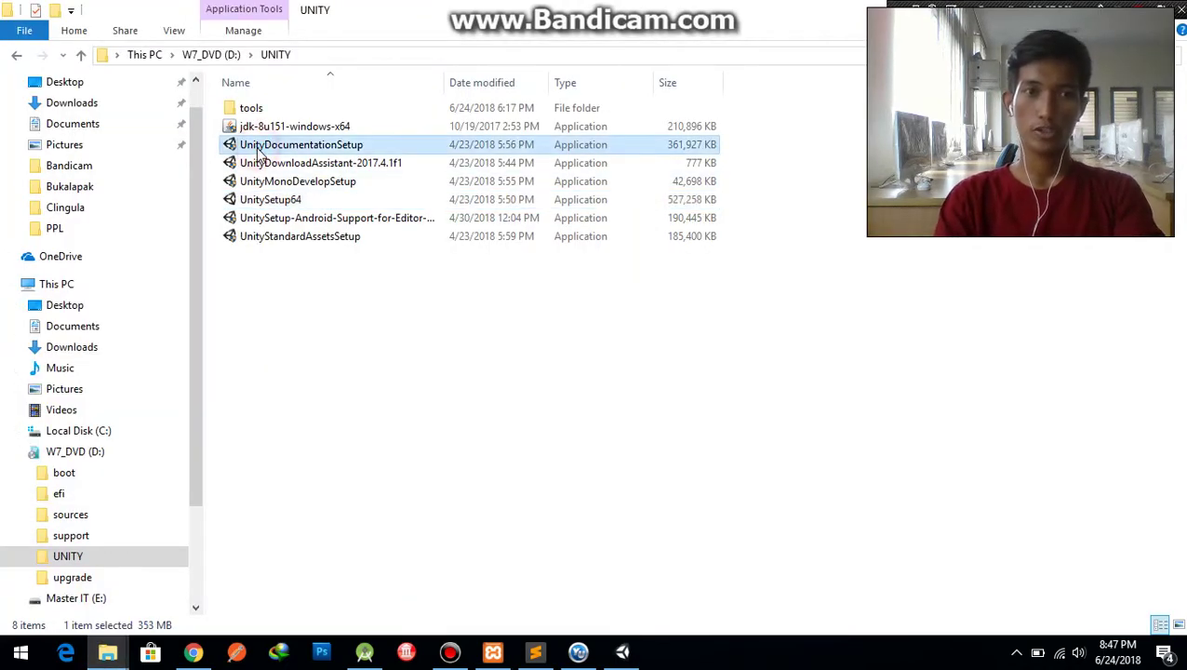
pyautogui.press('Down')
pyautogui.press('Down')
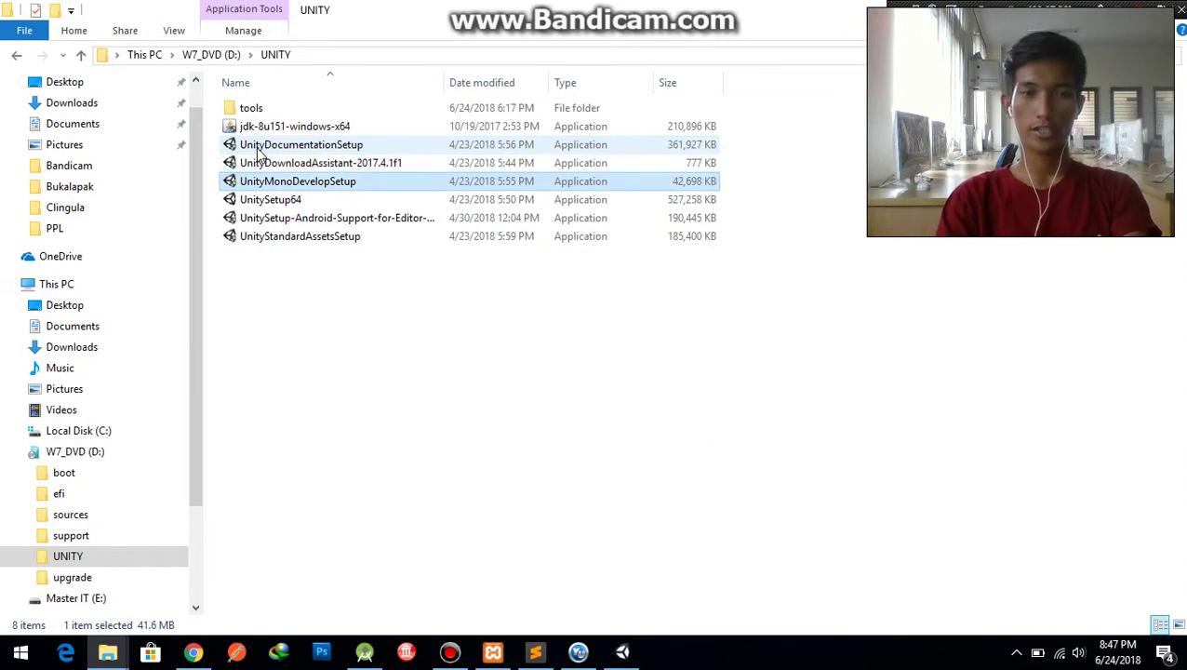
pyautogui.press('Down')
pyautogui.press('Down')
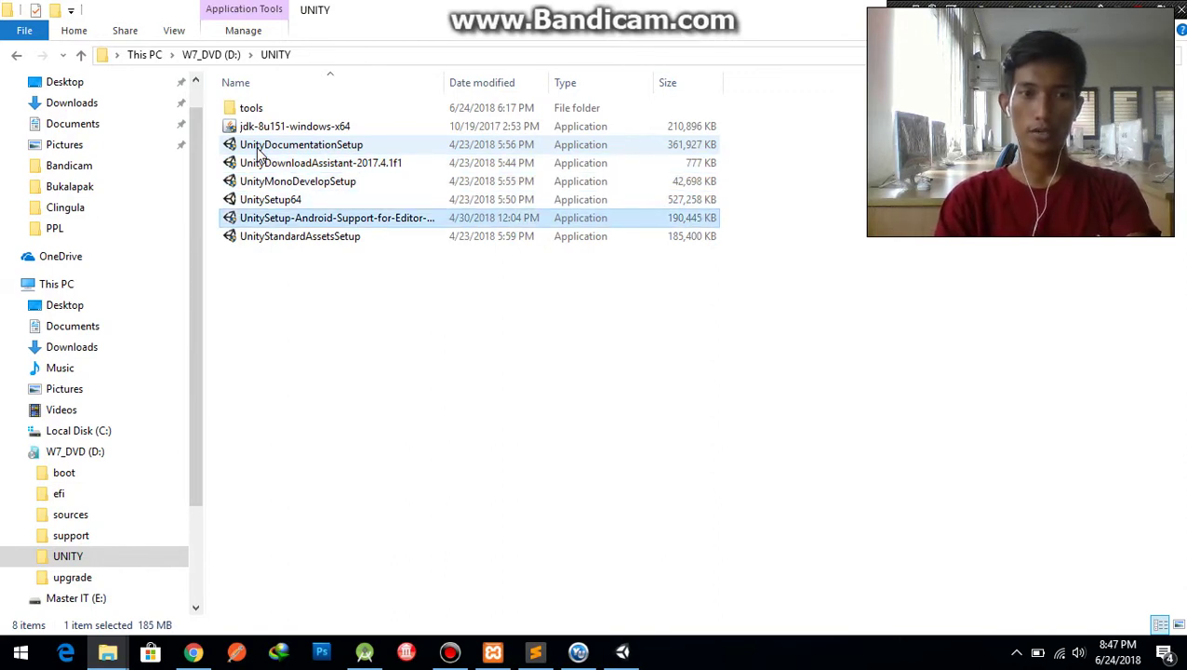
pyautogui.press('Down')
pyautogui.press('Up')
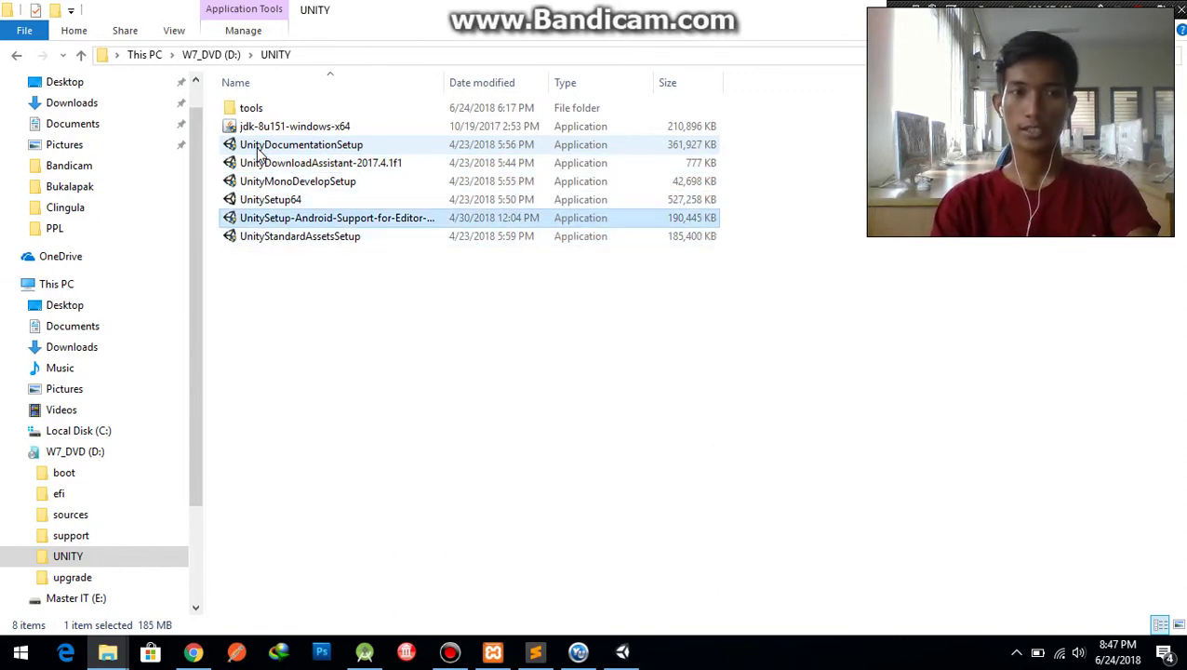
pyautogui.press('Down')
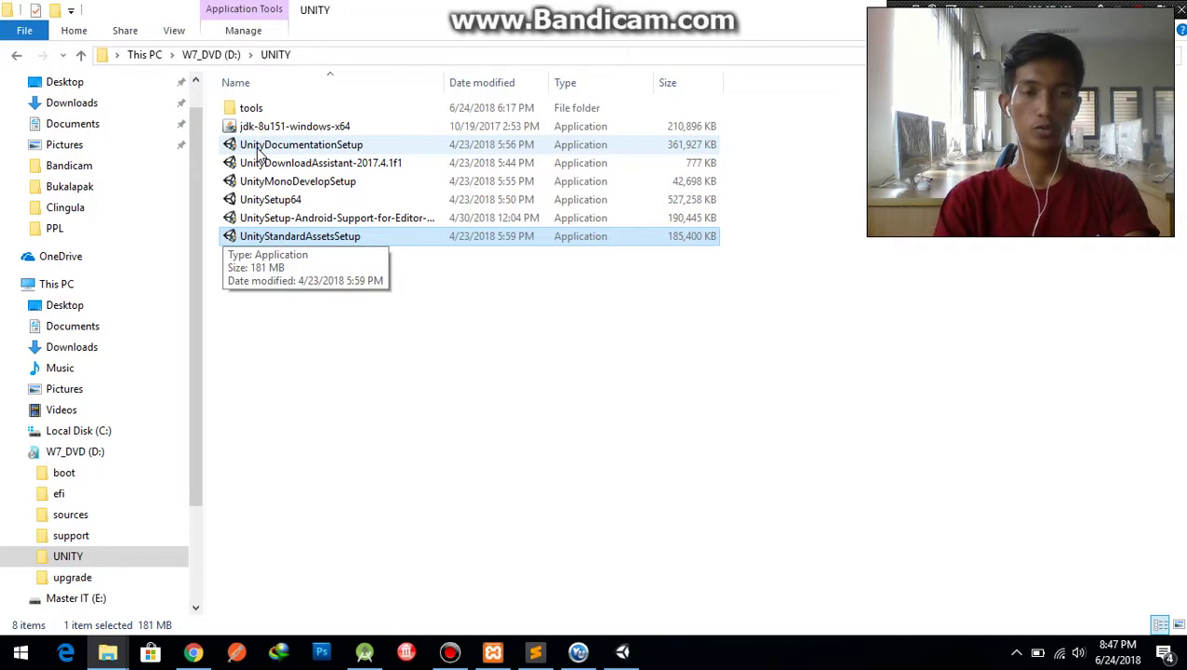
# - Step back up and down the installer list between UnityDocumentationSetup and the Android support installer
pyautogui.press('Up')
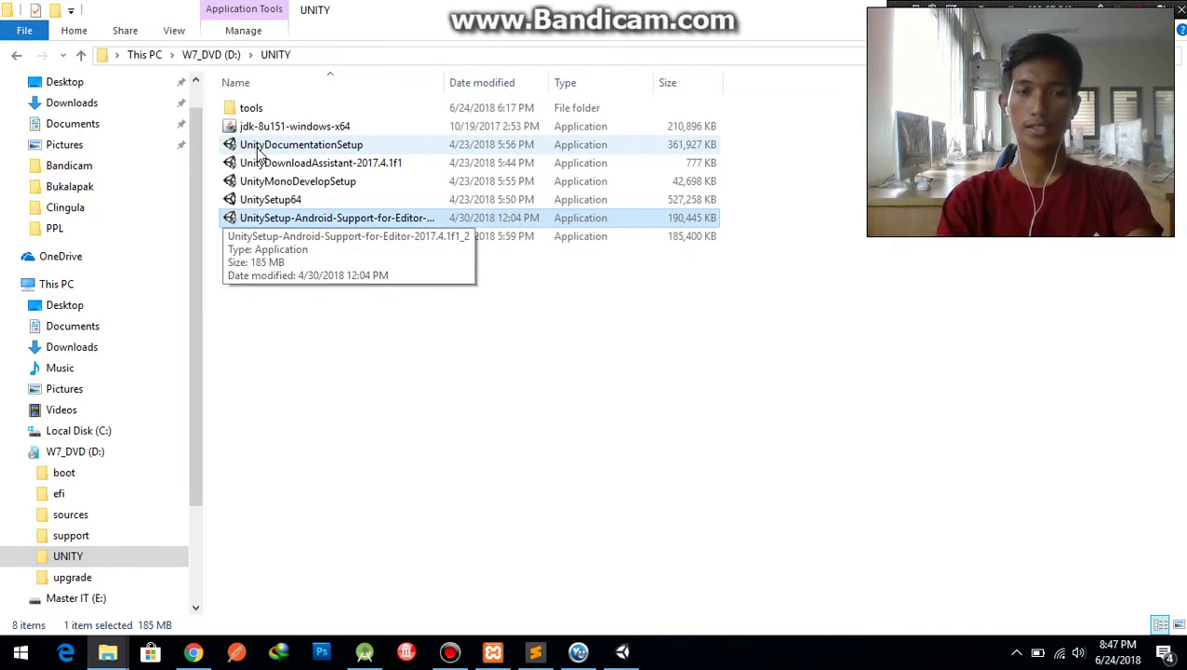
pyautogui.press('Up')
pyautogui.press('Down')
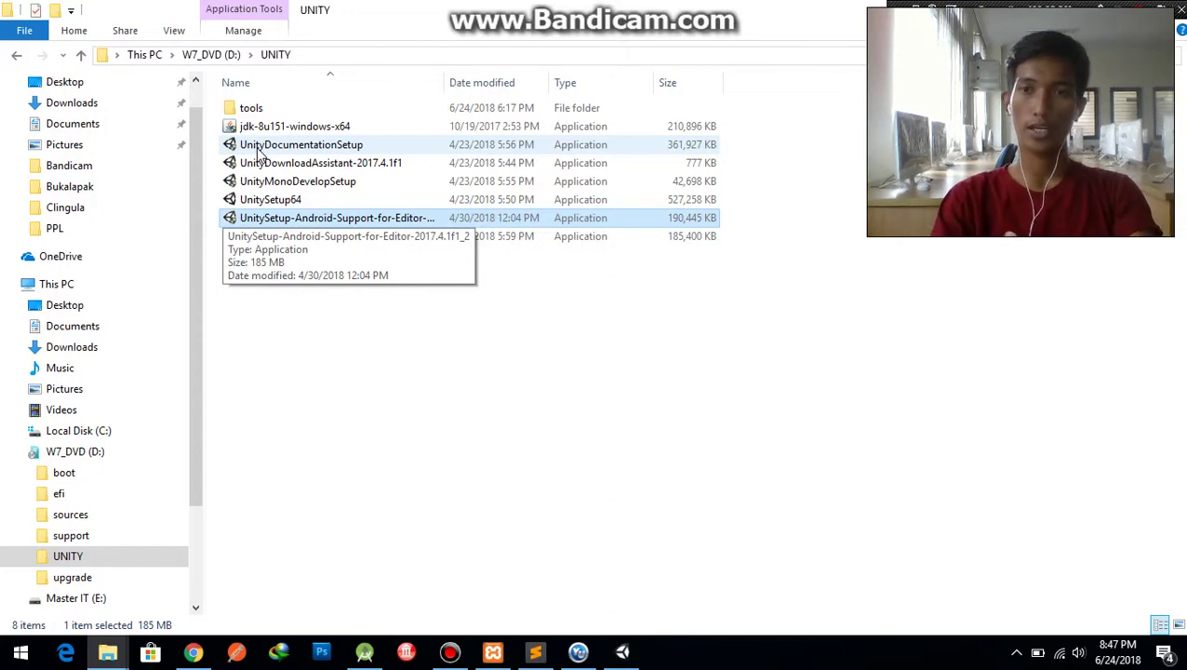
pyautogui.press('Up')
pyautogui.press('Down')
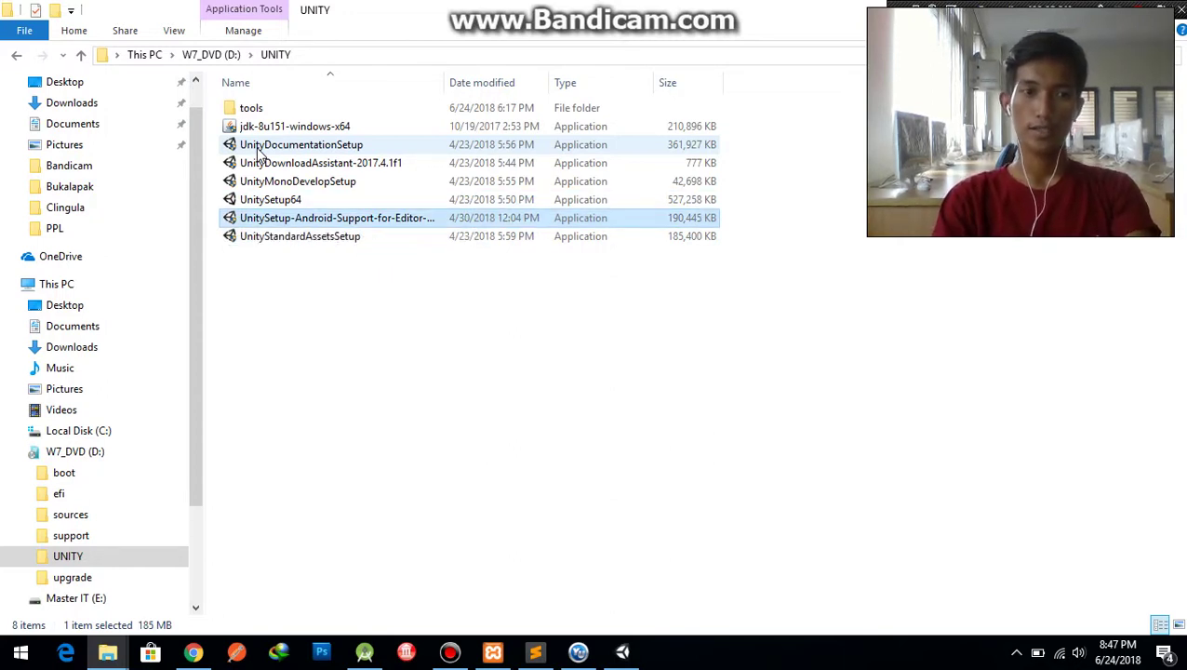
pyautogui.press('Up')
pyautogui.press('Down')
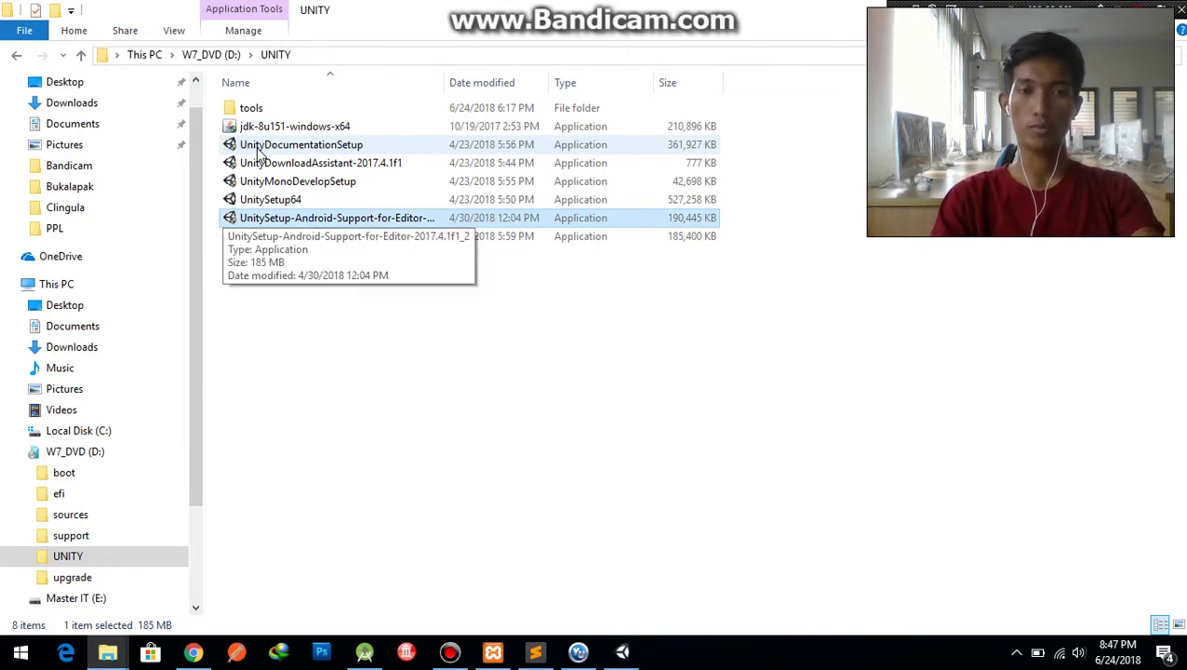
pyautogui.press('Up')
pyautogui.press('Up')
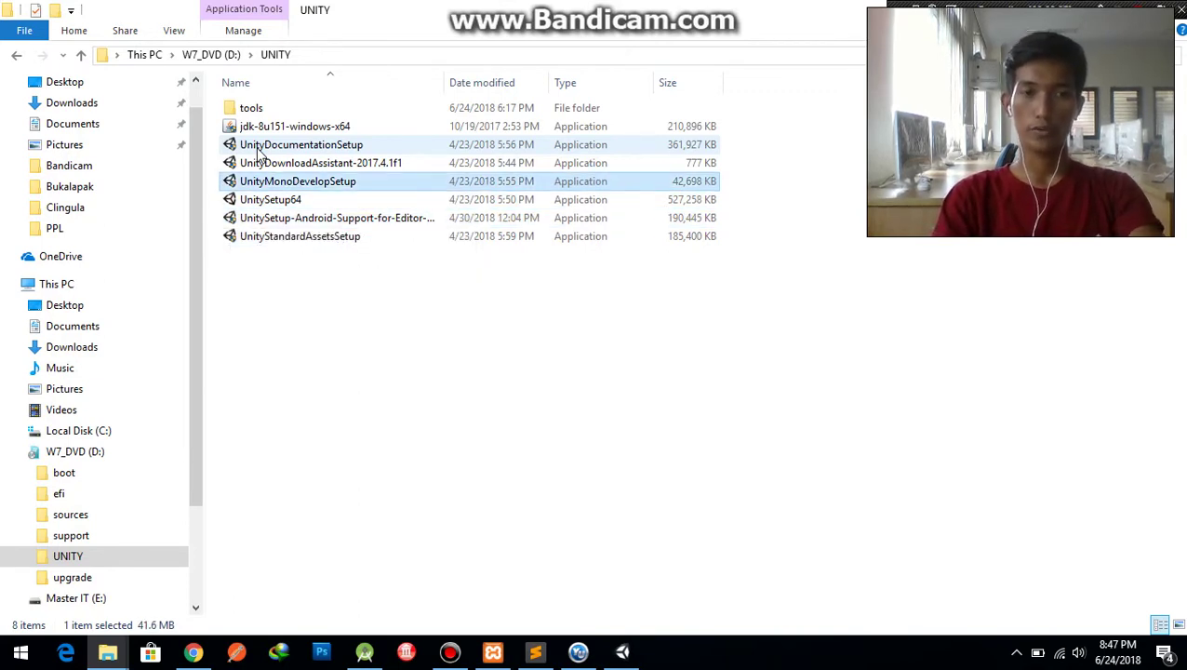
pyautogui.press('Up')
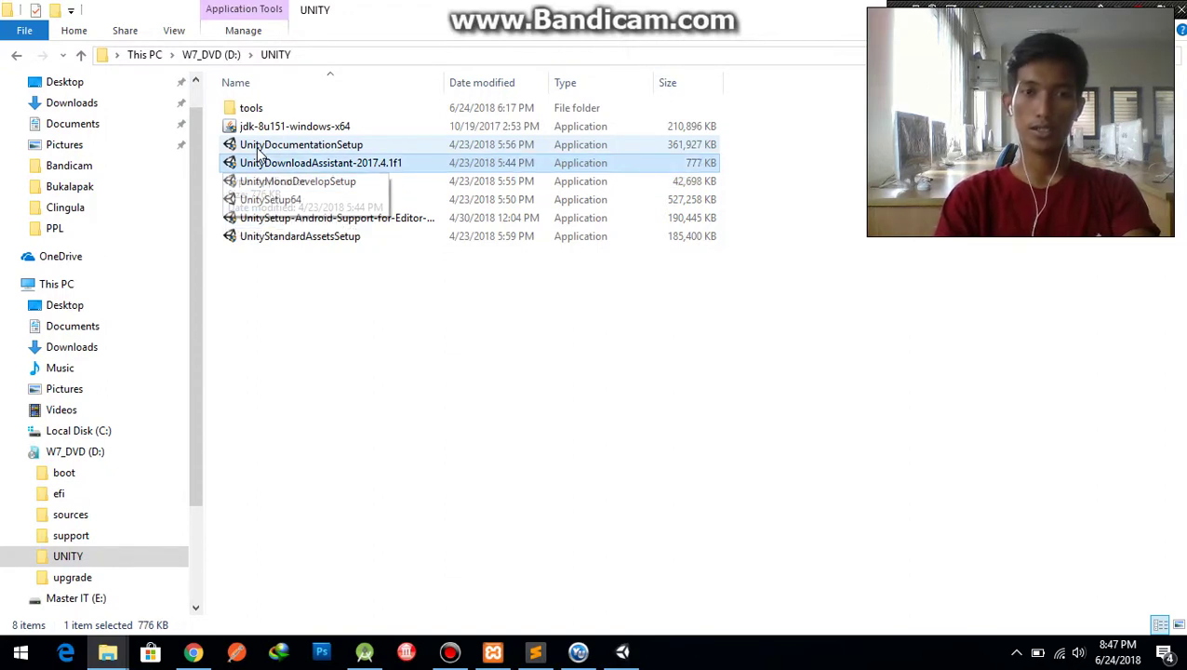
pyautogui.press('Up')
pyautogui.press('Down')
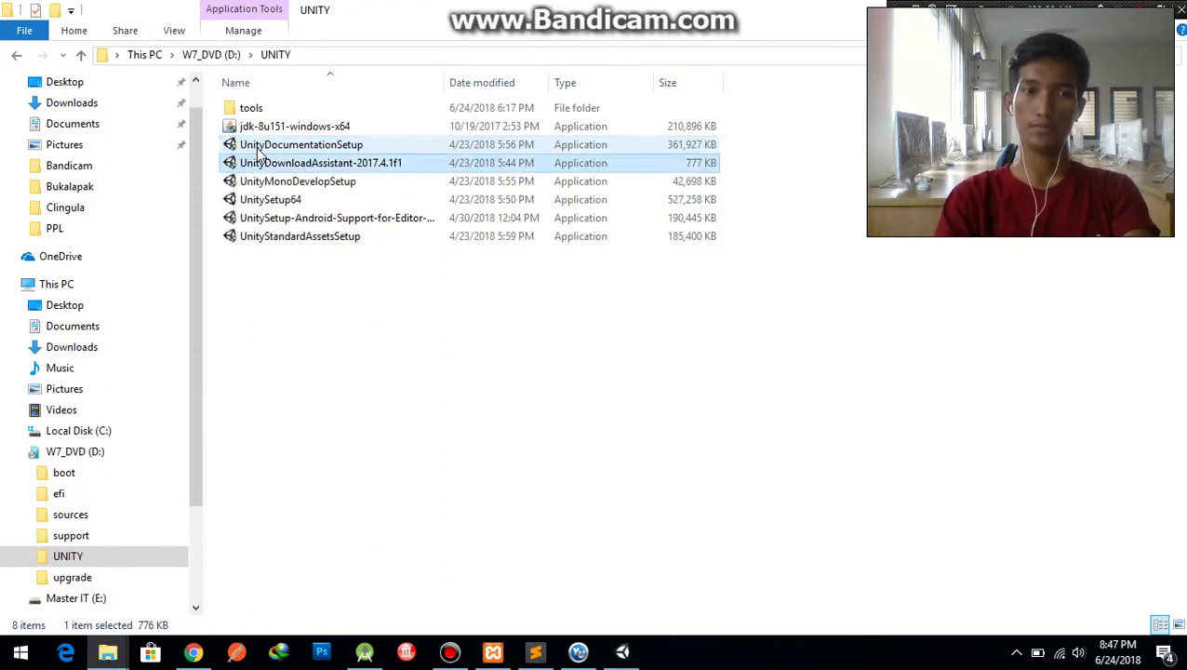
pyautogui.press('Down')
pyautogui.press('Down')
pyautogui.press('Down')
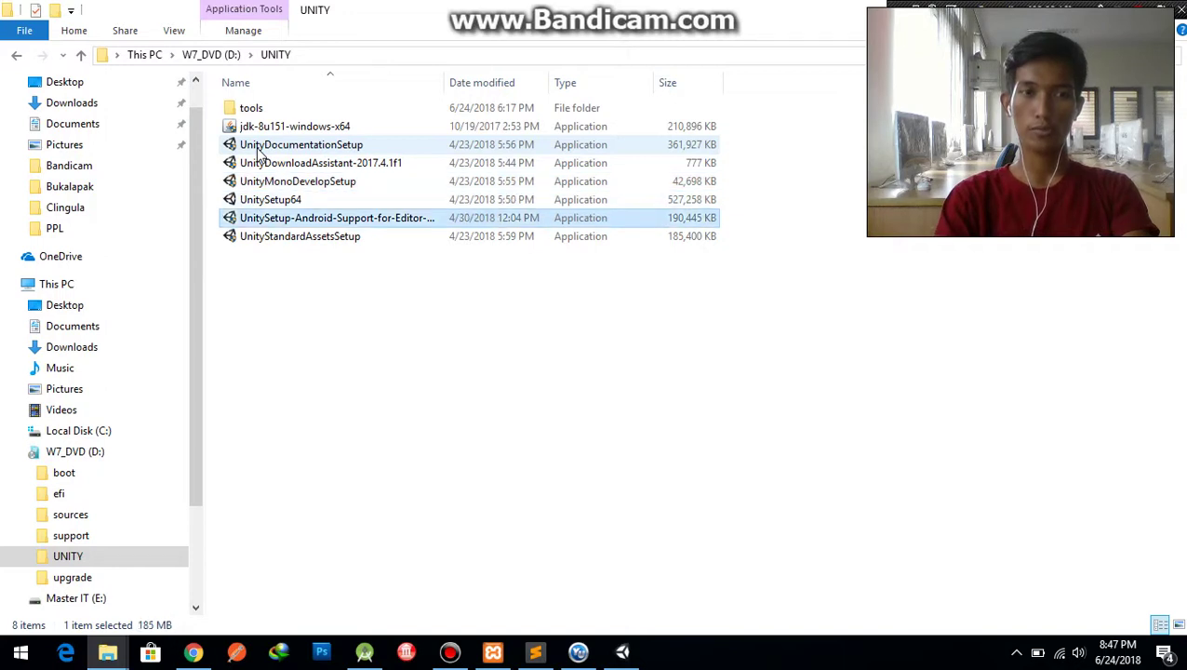
pyautogui.press('Down')
pyautogui.press('Up')
pyautogui.press('Up')
pyautogui.press('Up')
pyautogui.press('Up')
pyautogui.press('Down')
pyautogui.press('Down')
pyautogui.press('Down')
pyautogui.press('Up')
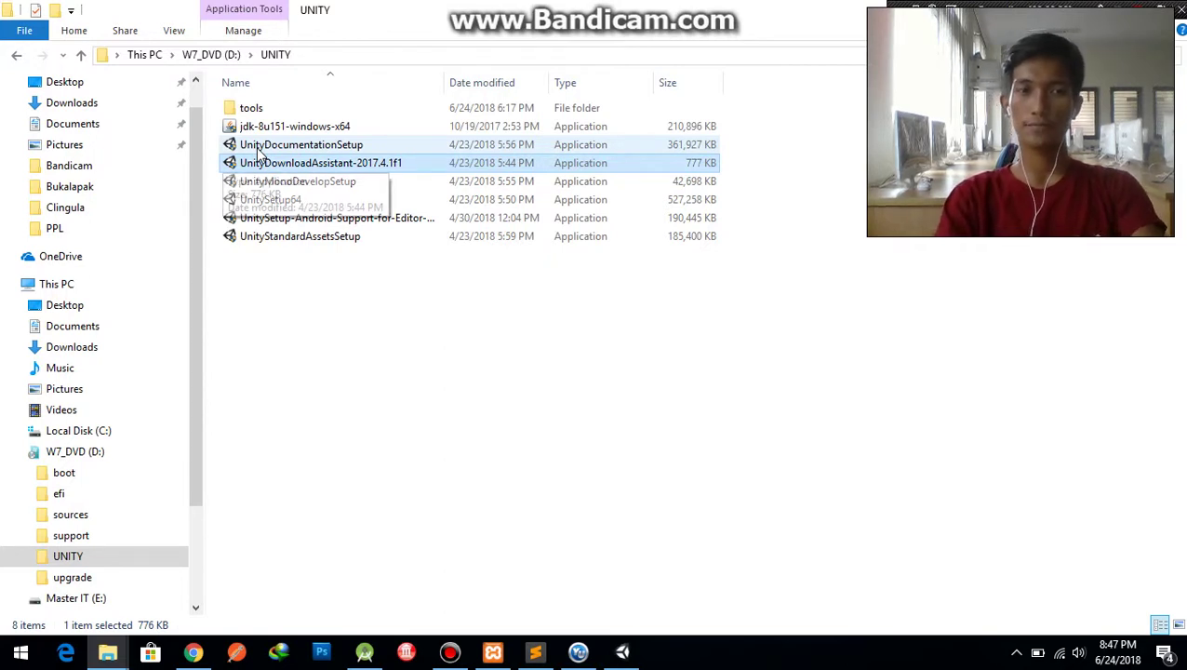
# - Return to the Unity editor and dismiss the Unity Editor Update Check notice
pyautogui.click(633, 648)
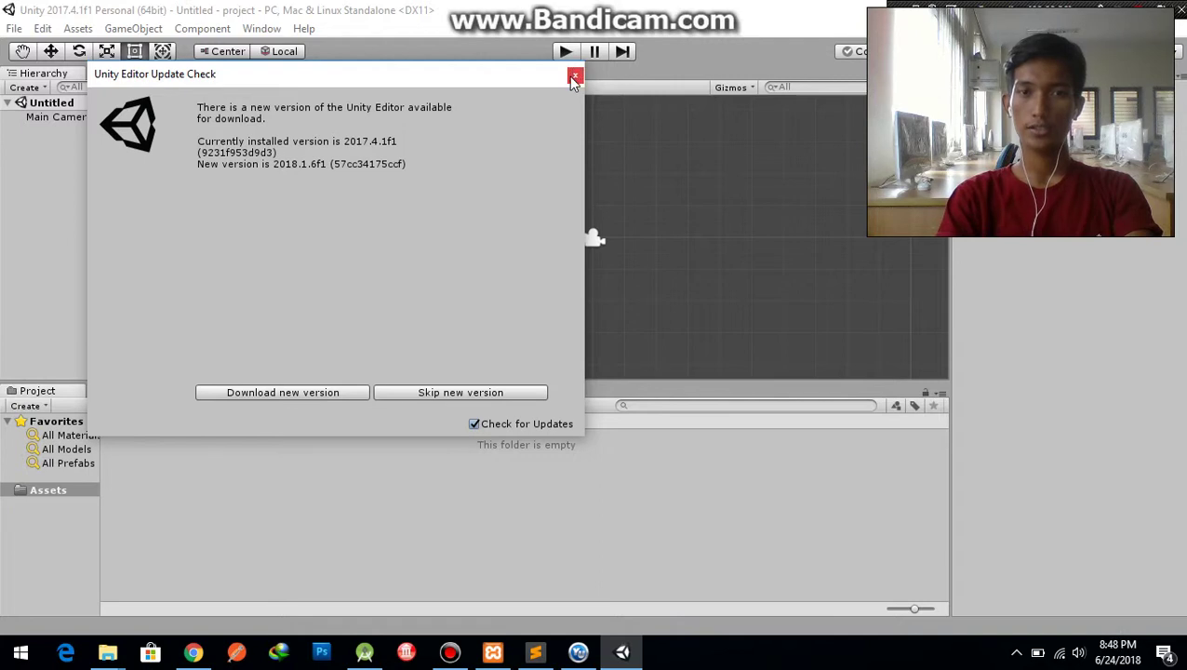
pyautogui.click(574, 75)
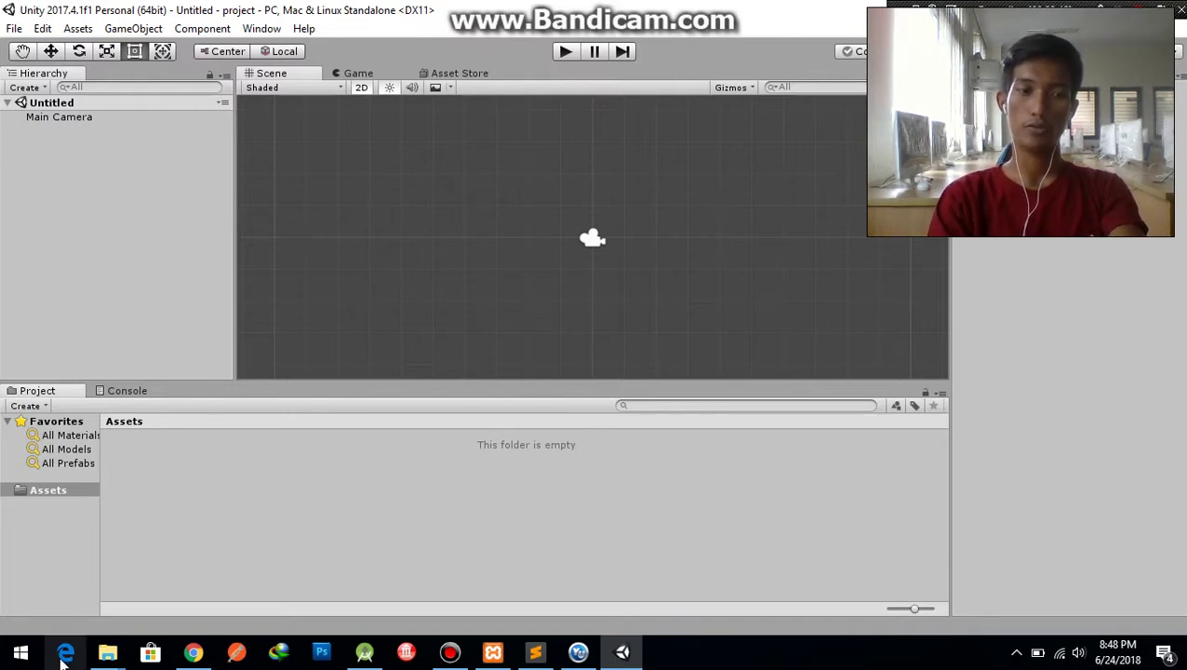
# - Bring the UNITY installer folder on W7_DVD (D:) back in front of the Unity editor
pyautogui.moveTo(108, 652)
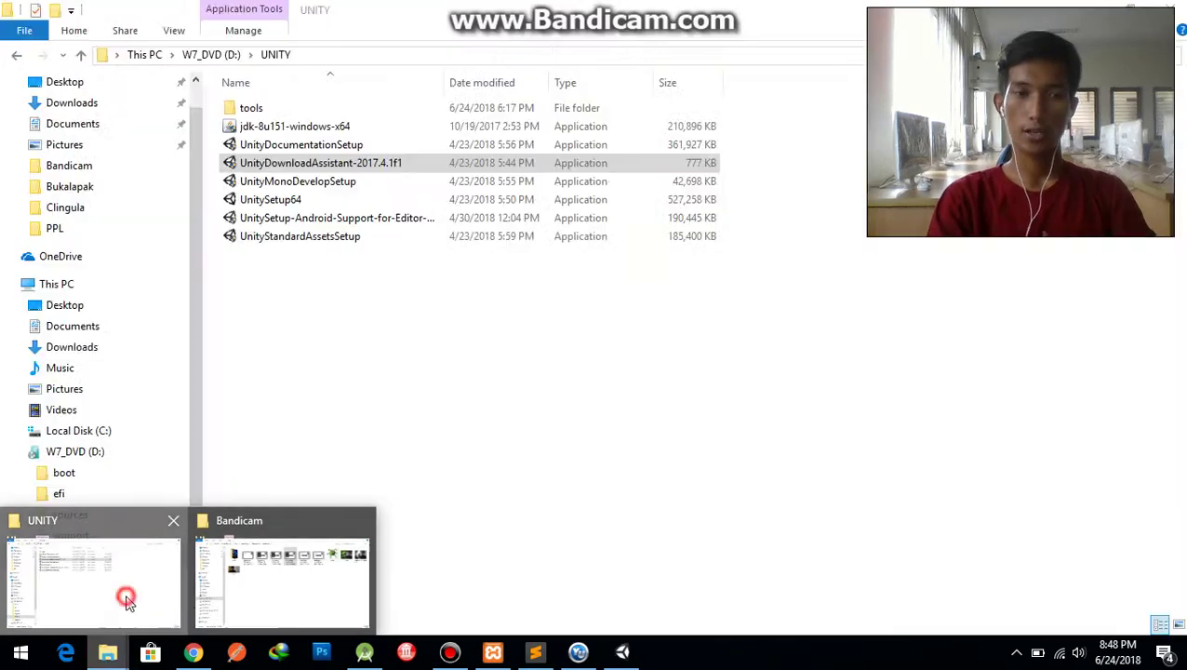
pyautogui.click(126, 594)
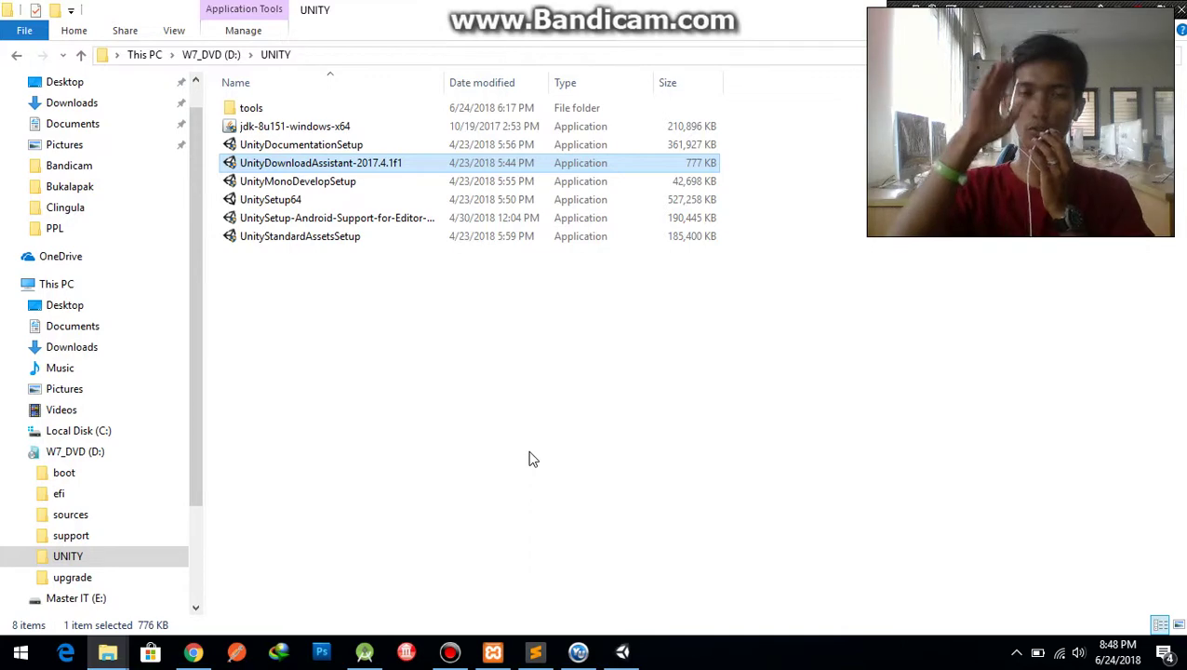
pyautogui.click(1117, 4)
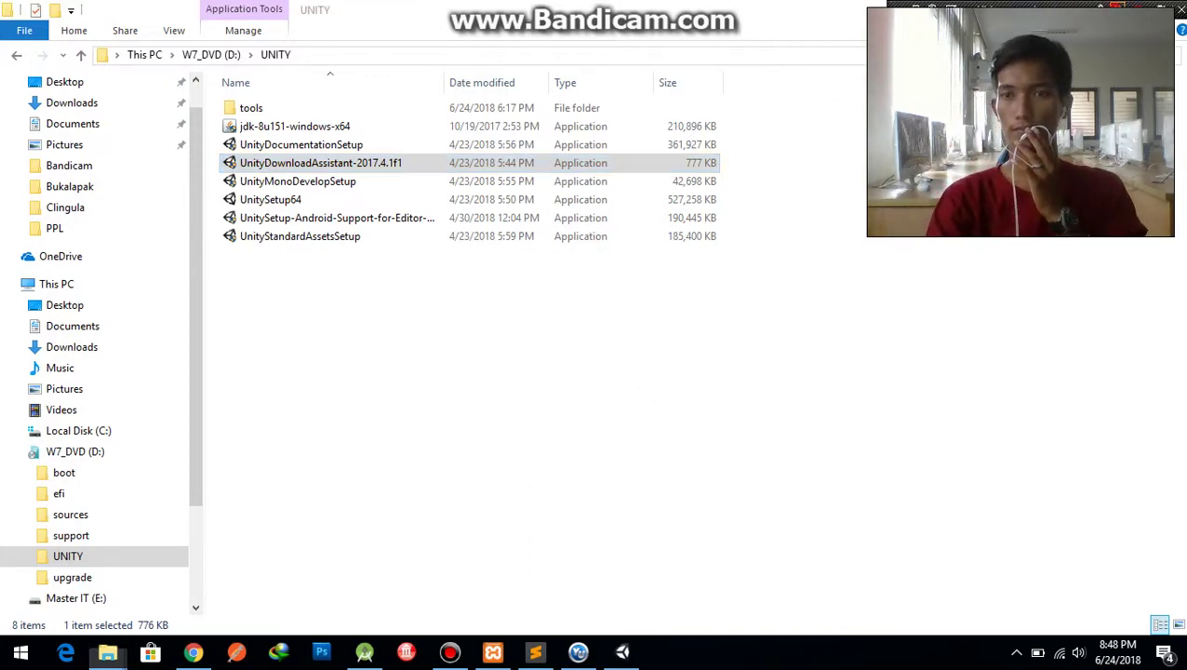